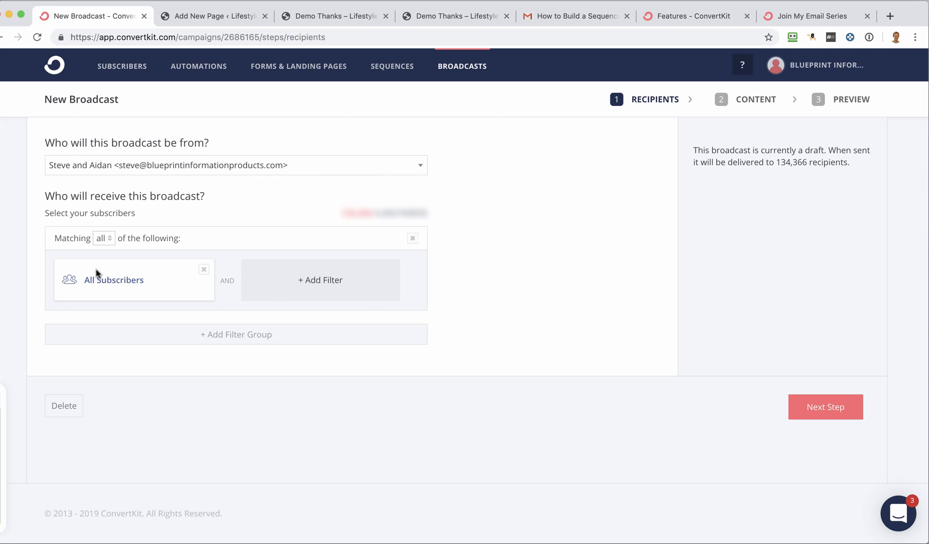
- Replace the broadcast's All Subscribers filter with one for people subscribed to the DemoTag tag
{"action": "left_click", "coordinate": [204, 270]}
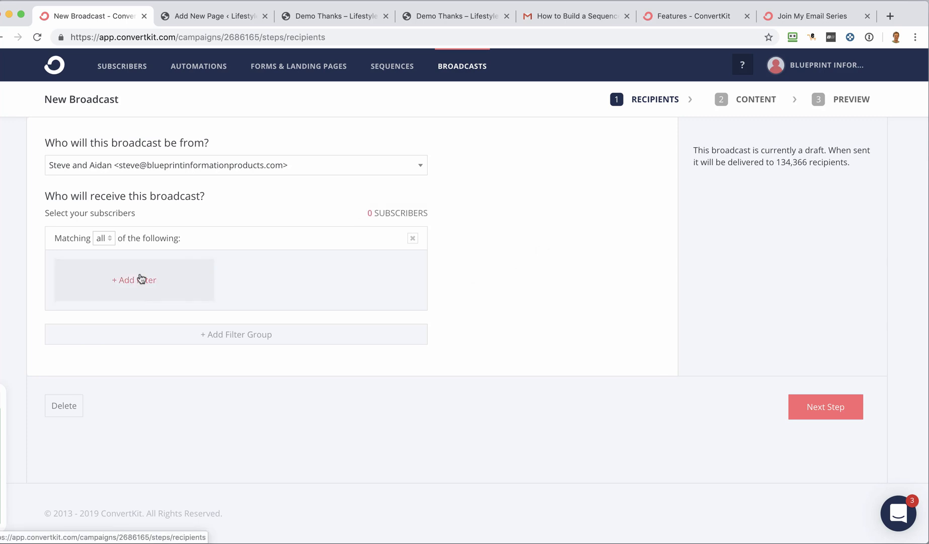
{"action": "left_click", "coordinate": [89, 282]}
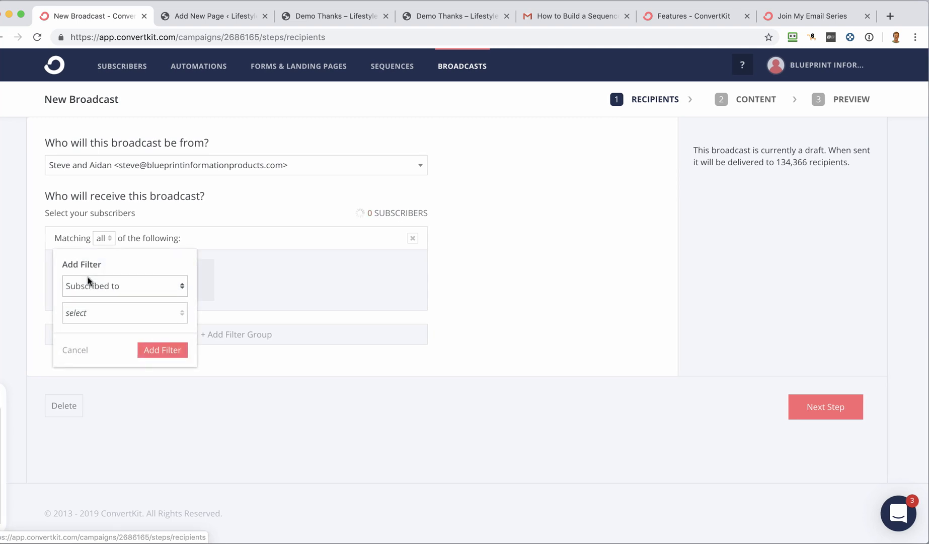
{"action": "left_click", "coordinate": [101, 316]}
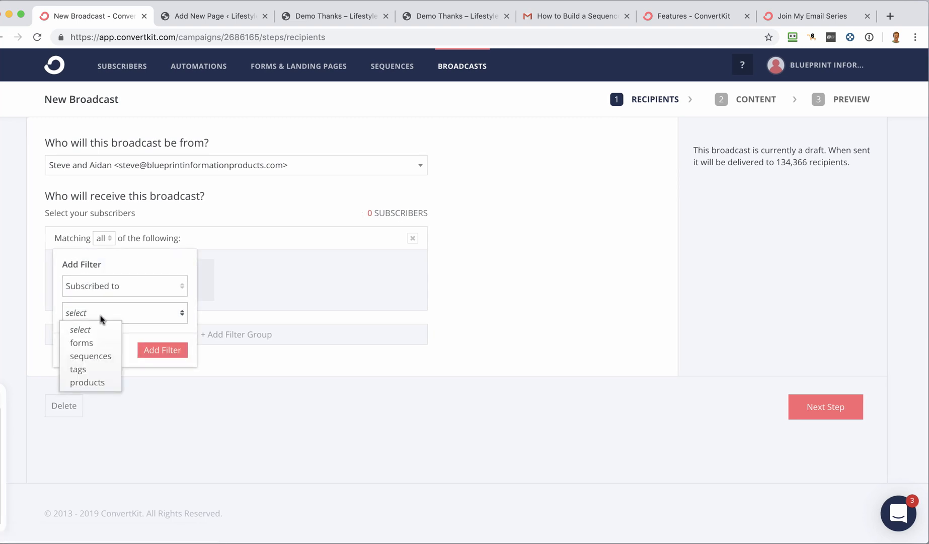
{"action": "left_click", "coordinate": [95, 367]}
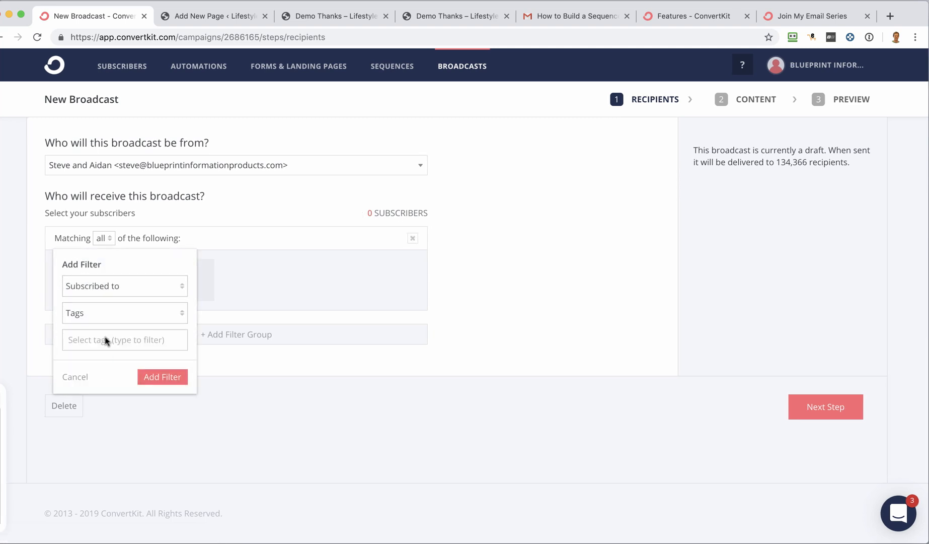
{"action": "type", "text": "demo"}
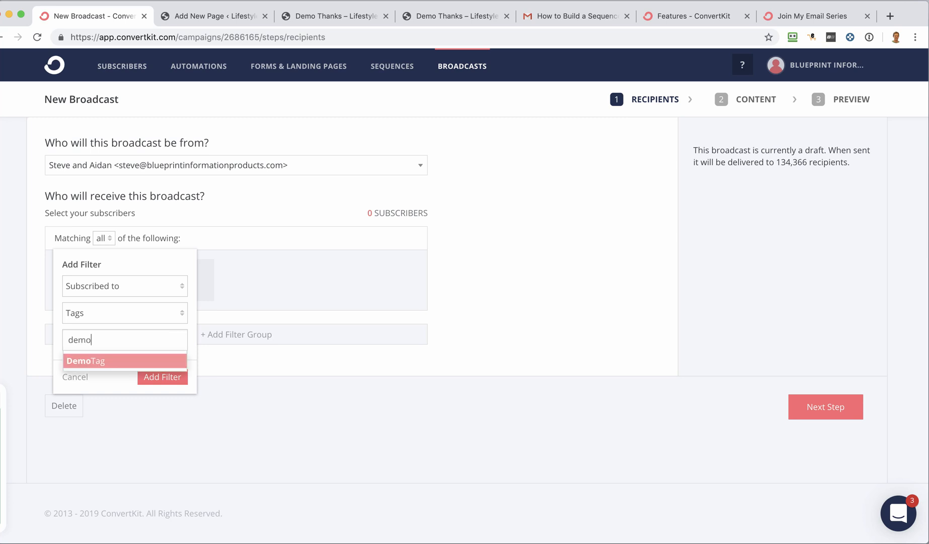
{"action": "left_click", "coordinate": [100, 360]}
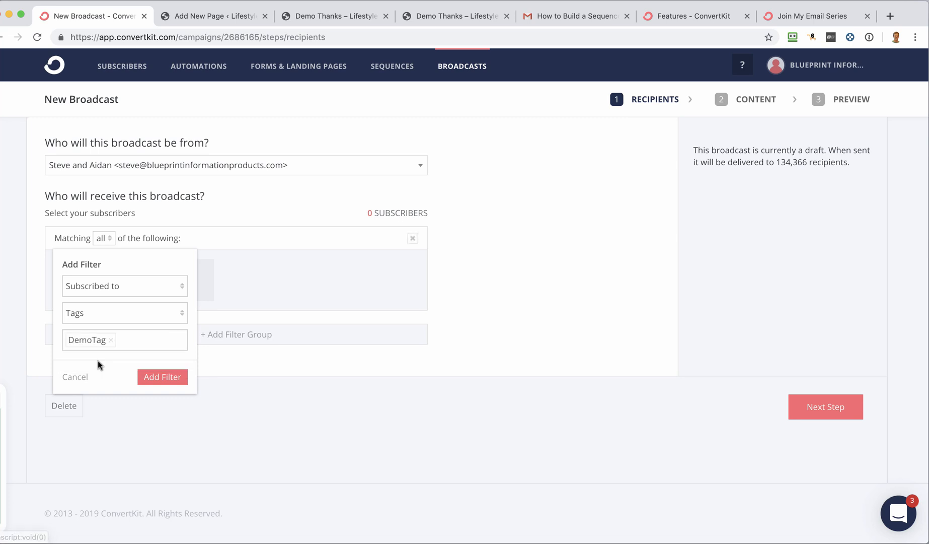
{"action": "left_click", "coordinate": [159, 376]}
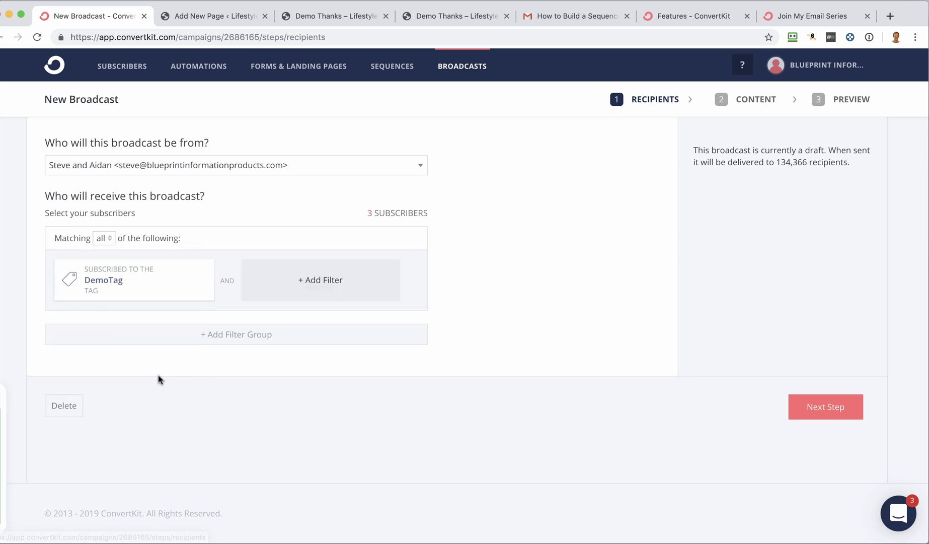
- Try adding a second recipient filter group that matches none of its filters
{"action": "left_click", "coordinate": [177, 338]}
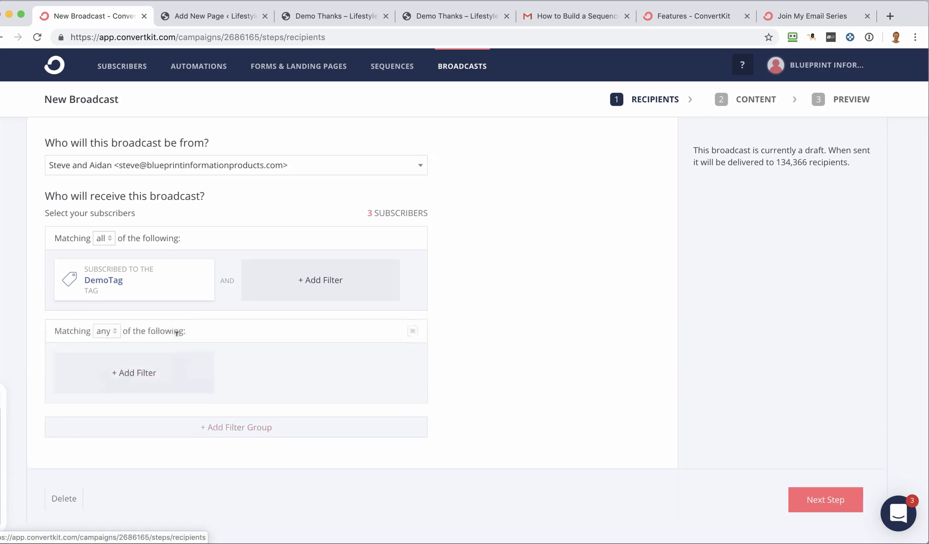
{"action": "left_click", "coordinate": [110, 338]}
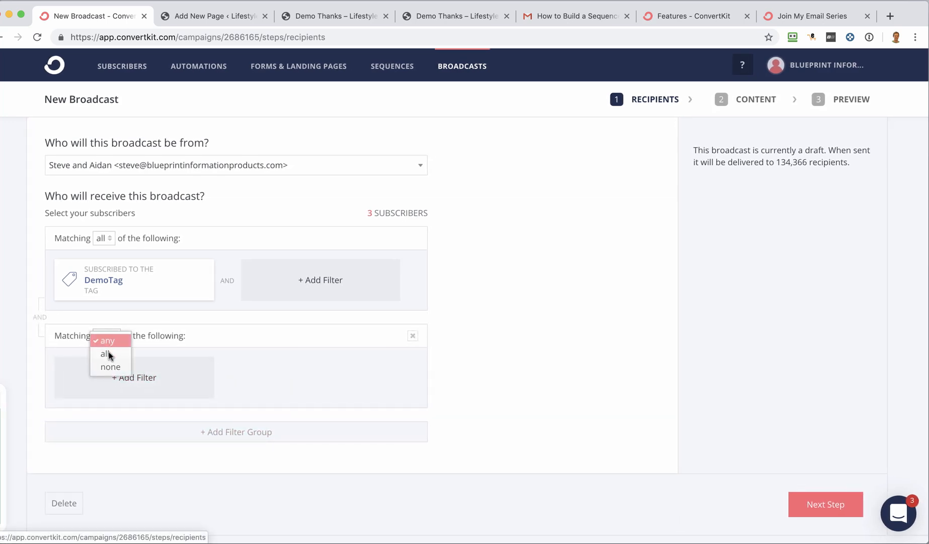
{"action": "left_click", "coordinate": [112, 366]}
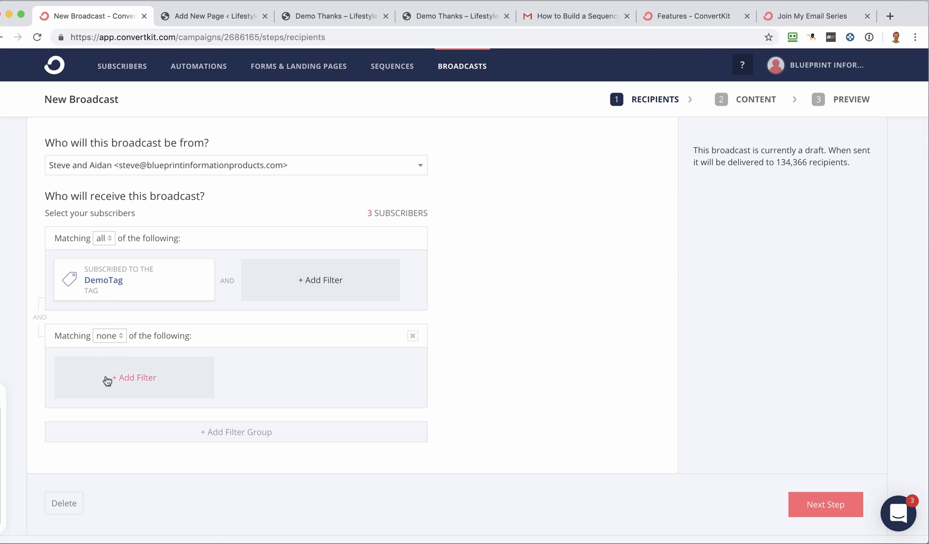
{"action": "left_click", "coordinate": [129, 375]}
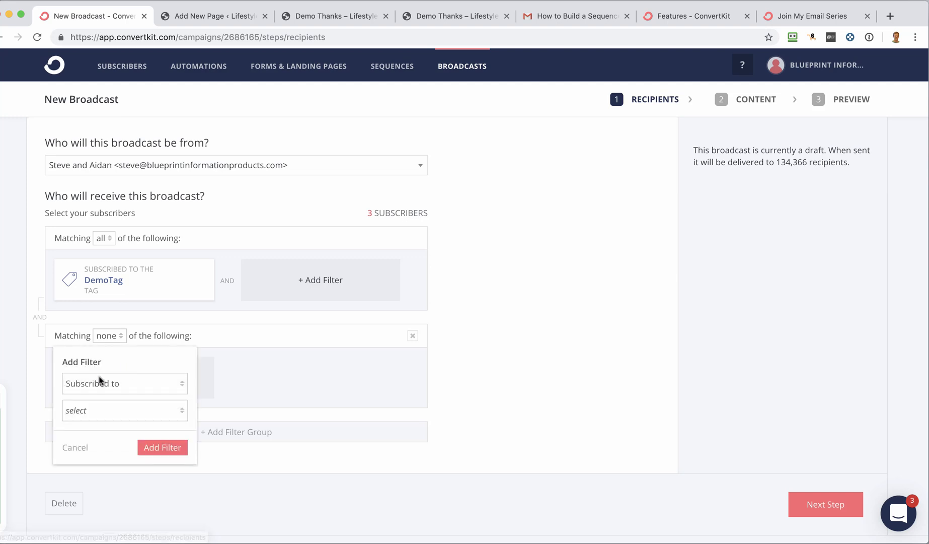
{"action": "left_click", "coordinate": [76, 447]}
{"action": "left_click", "coordinate": [412, 335]}
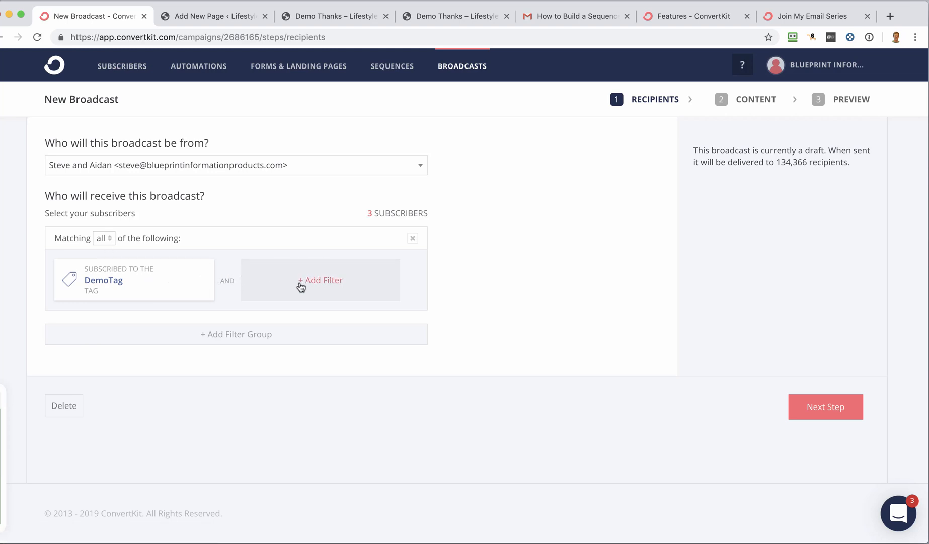
{"action": "left_click", "coordinate": [188, 334]}
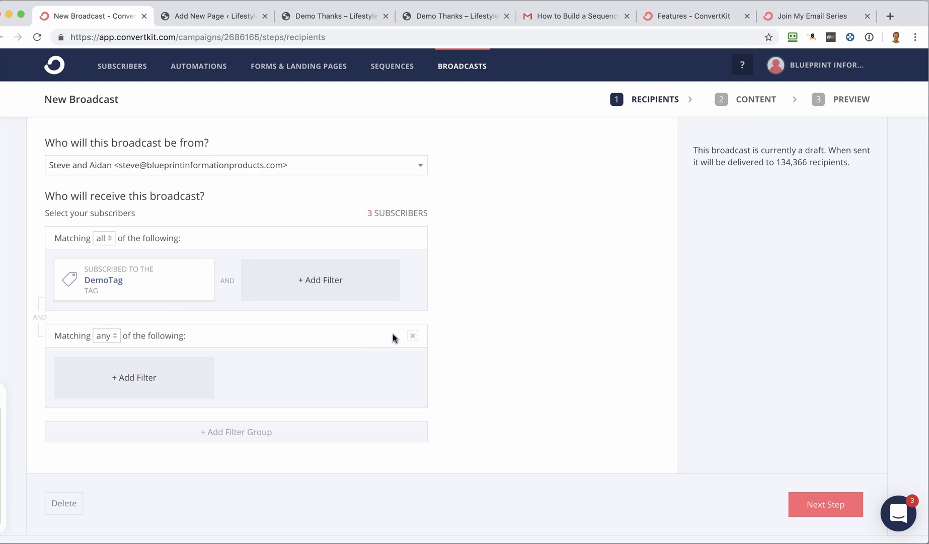
{"action": "left_click", "coordinate": [412, 335]}
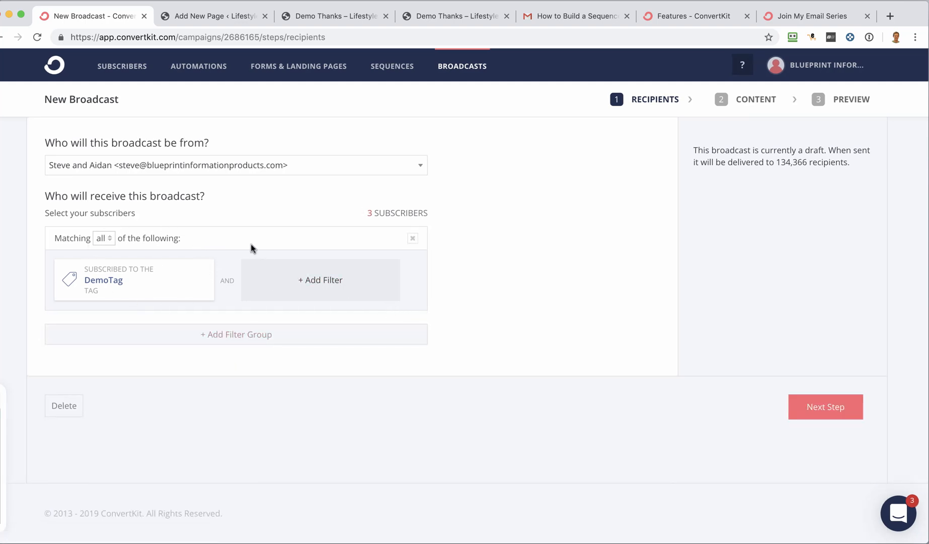
- Accept the DemoTag recipients and continue to the broadcast's content stage
{"action": "left_click_drag", "start_coordinate": [366, 213], "coordinate": [437, 215]}
{"action": "left_click", "coordinate": [458, 220]}
{"action": "left_click", "coordinate": [826, 410]}
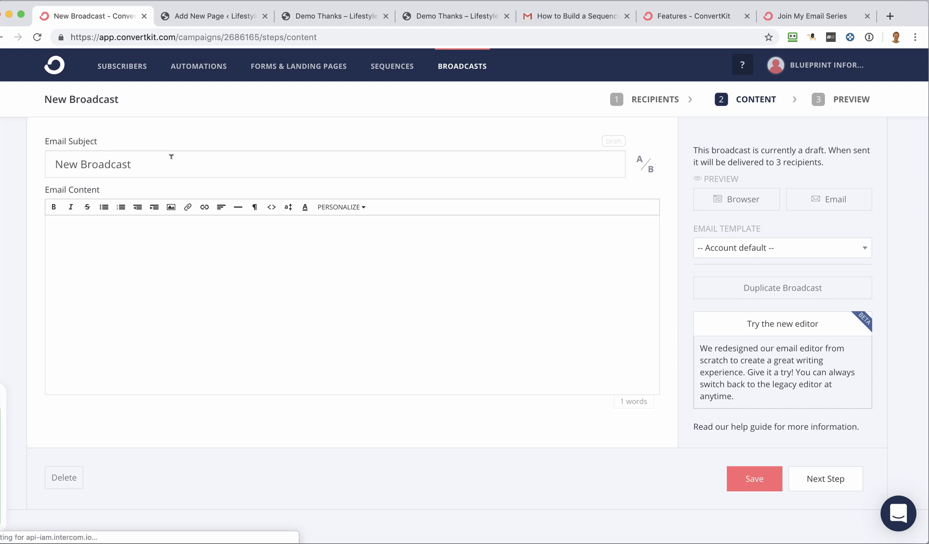
- Set the email subject to "Hello!" and add the A/B test variant subject "Hi There!"
{"action": "left_click_drag", "start_coordinate": [142, 161], "coordinate": [27, 162]}
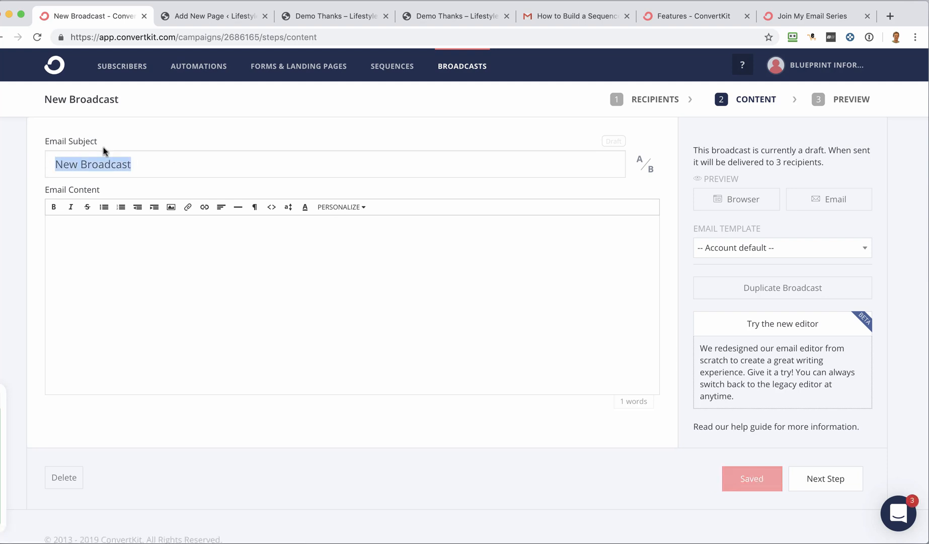
{"action": "type", "text": "He"}
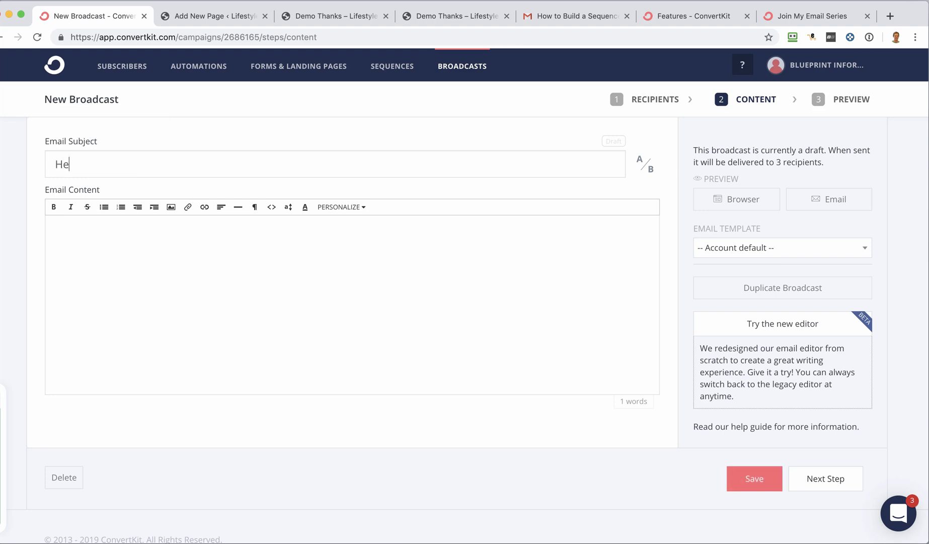
{"action": "type", "text": "lpo!"}
{"action": "left_click", "coordinate": [639, 162]}
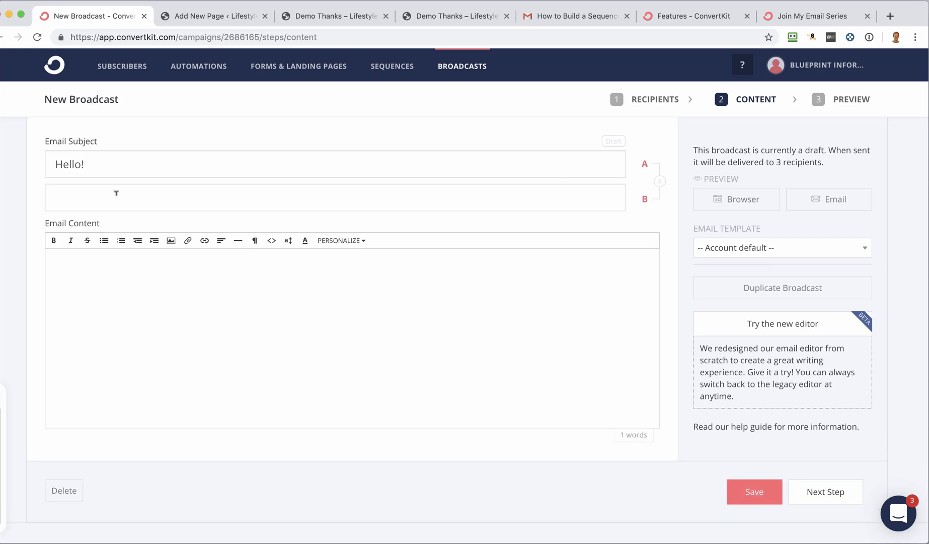
{"action": "left_click", "coordinate": [117, 193]}
{"action": "type", "text": "Hi There!"}
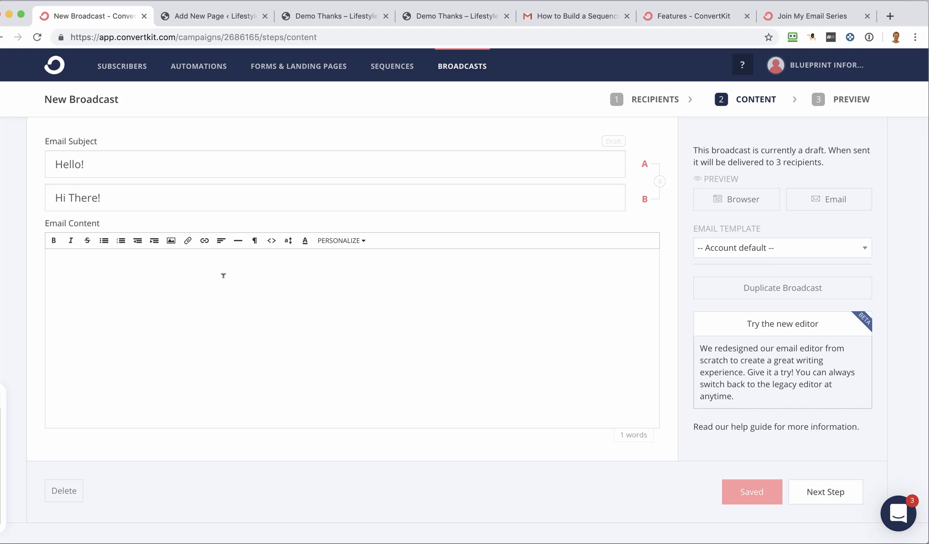
- Fill the email content with five placeholder paragraphs: "qwe", "qwe", "qwe", "qweqwe" and "qwe"
{"action": "type", "text": "q"}
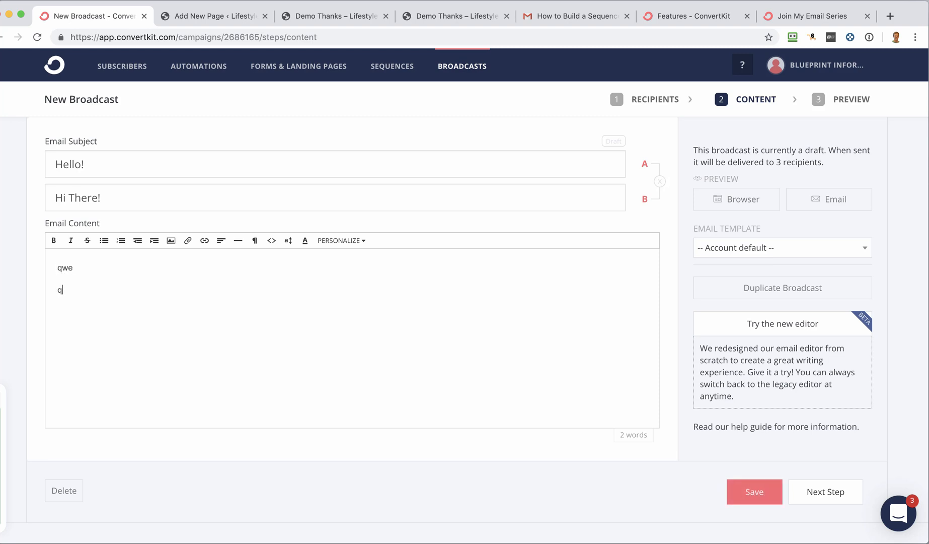
{"action": "type", "text": "we qwe"}
{"action": "key", "text": "Return"}
{"action": "type", "text": "qwe"}
{"action": "key", "text": "Return"}
{"action": "type", "text": "qweqwe"}
{"action": "key", "text": "Return"}
{"action": "type", "text": "qwe"}
- Insert a placeholder line reading "IMAGE" between the second and third paragraphs of the email content
{"action": "left_click", "coordinate": [106, 286]}
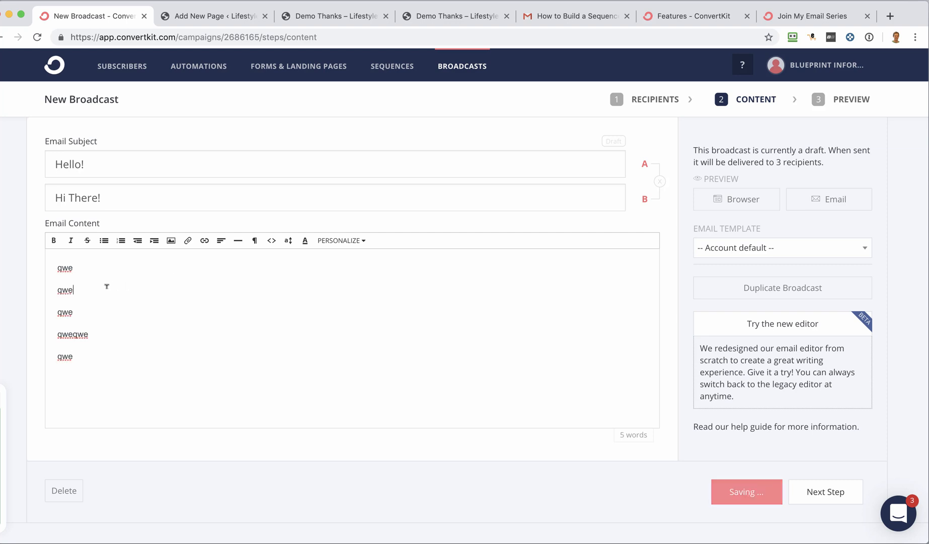
{"action": "key", "text": "Return"}
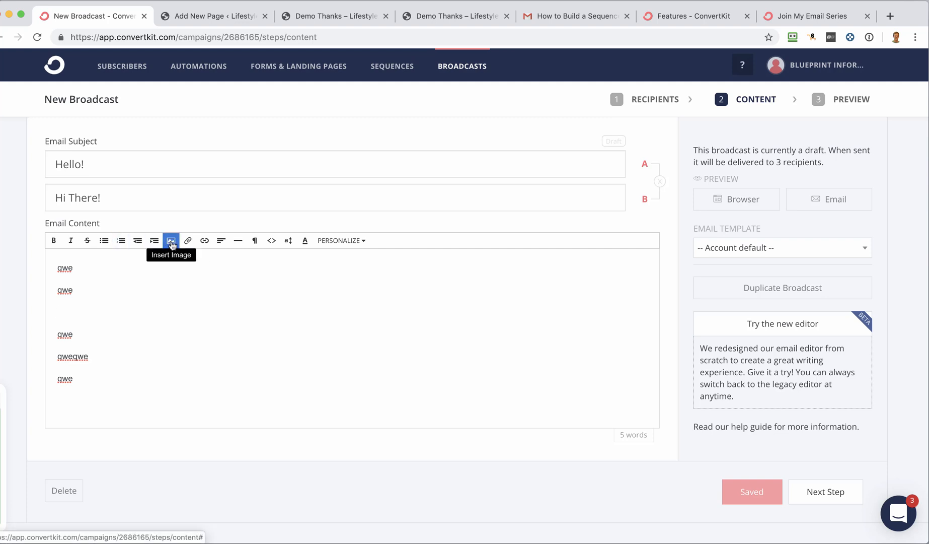
{"action": "left_click", "coordinate": [173, 246]}
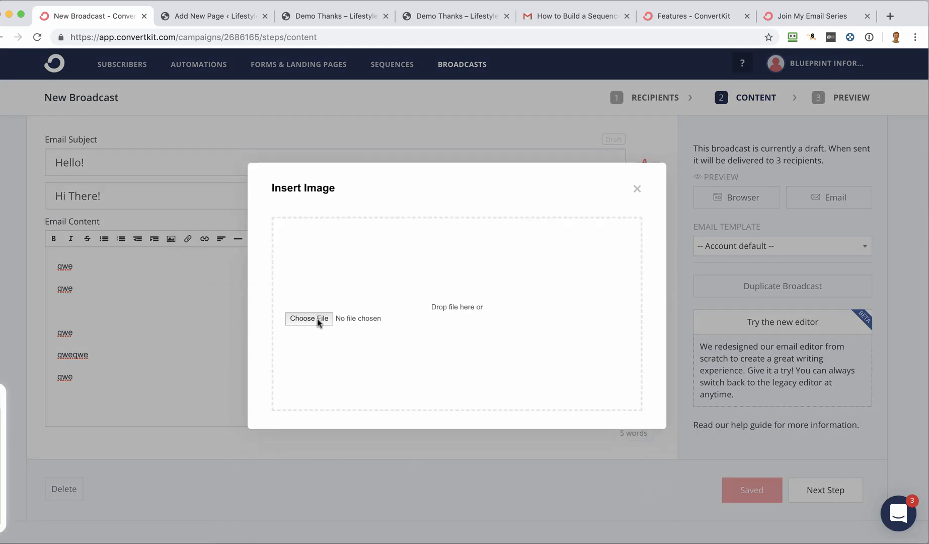
{"action": "left_click", "coordinate": [637, 190]}
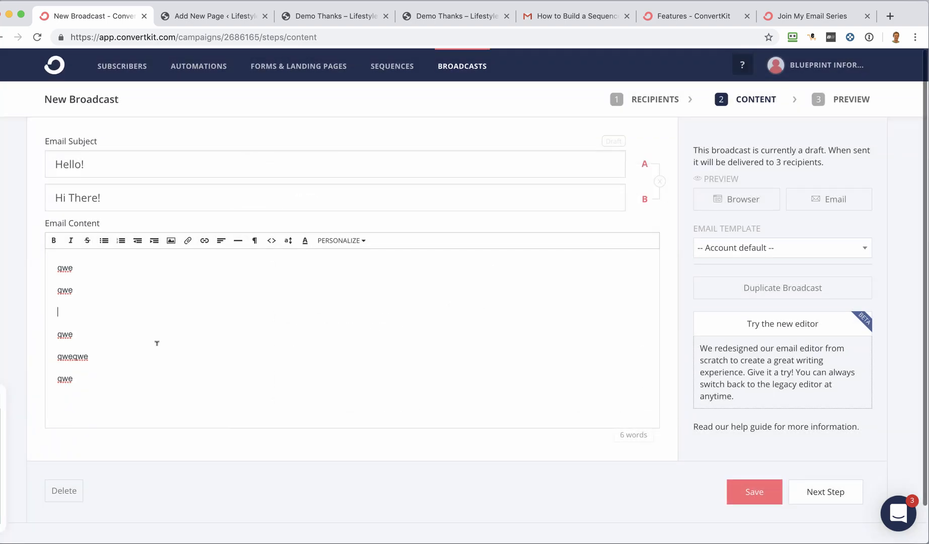
{"action": "left_click", "coordinate": [104, 310]}
{"action": "type", "text": "IMAGE"}
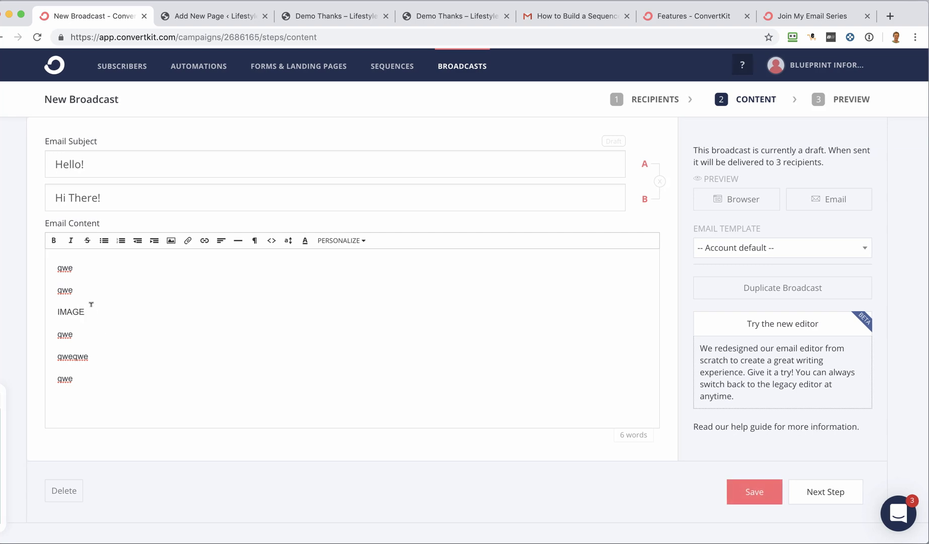
- Center the "IMAGE" placeholder line in the email content
{"action": "left_click_drag", "start_coordinate": [85, 310], "coordinate": [61, 311]}
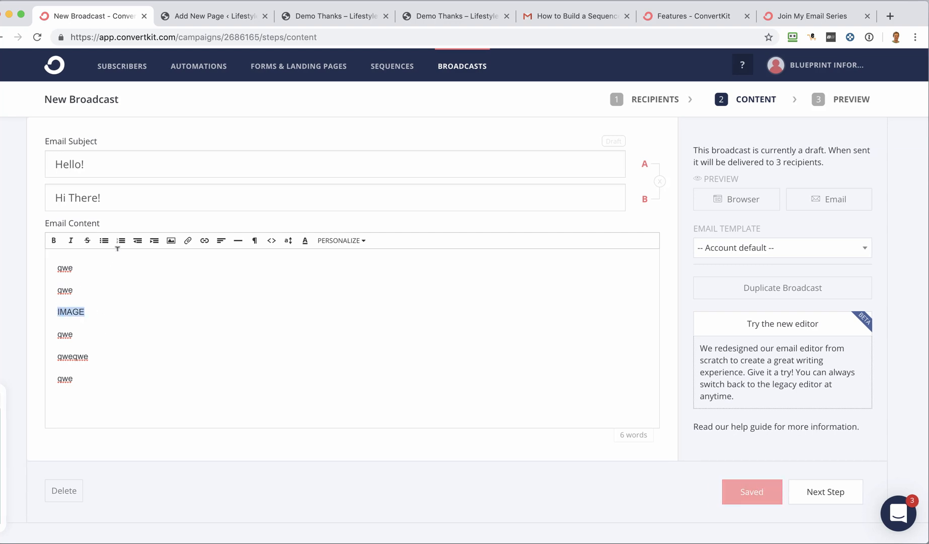
{"action": "left_click", "coordinate": [221, 242]}
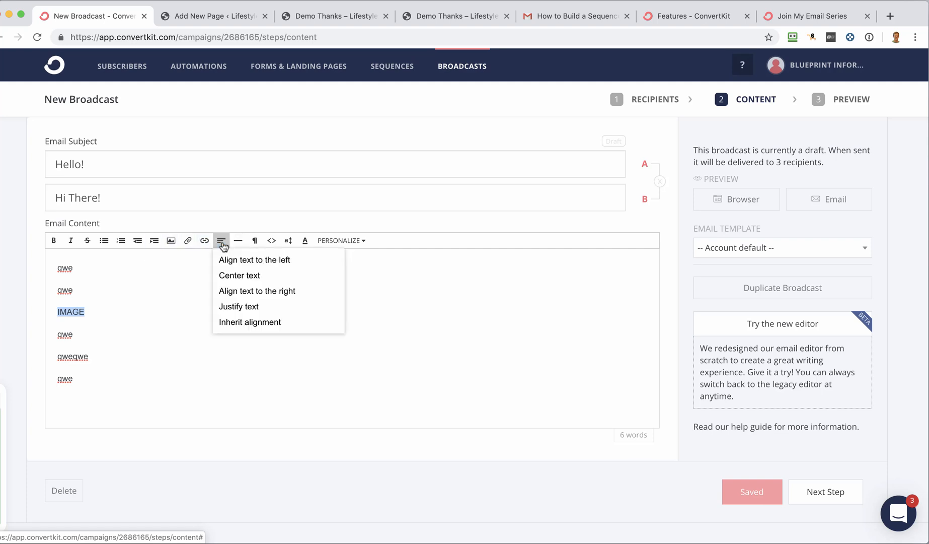
{"action": "left_click", "coordinate": [239, 275]}
{"action": "left_click", "coordinate": [91, 283]}
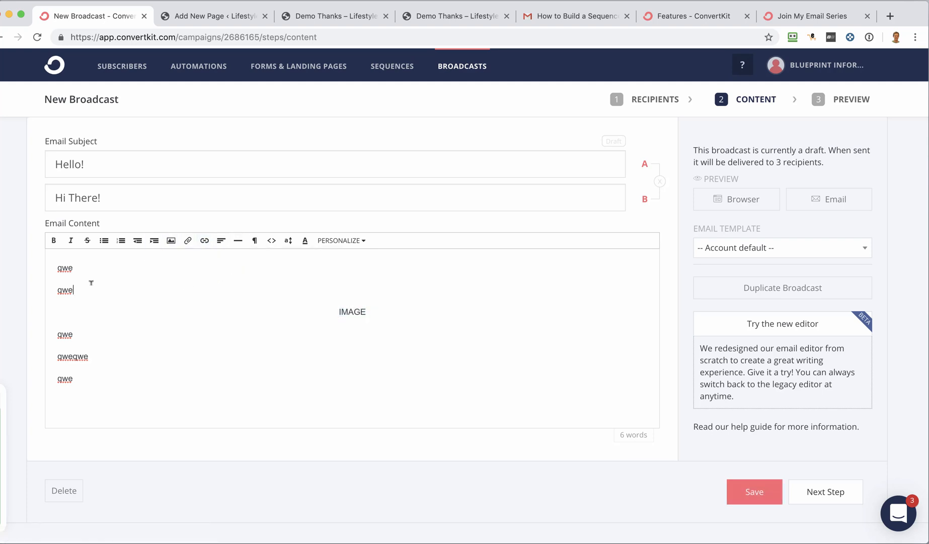
- Make the first "qwe" paragraph bold and set its font size to 28px
{"action": "double_click", "coordinate": [70, 268]}
{"action": "left_click", "coordinate": [53, 240]}
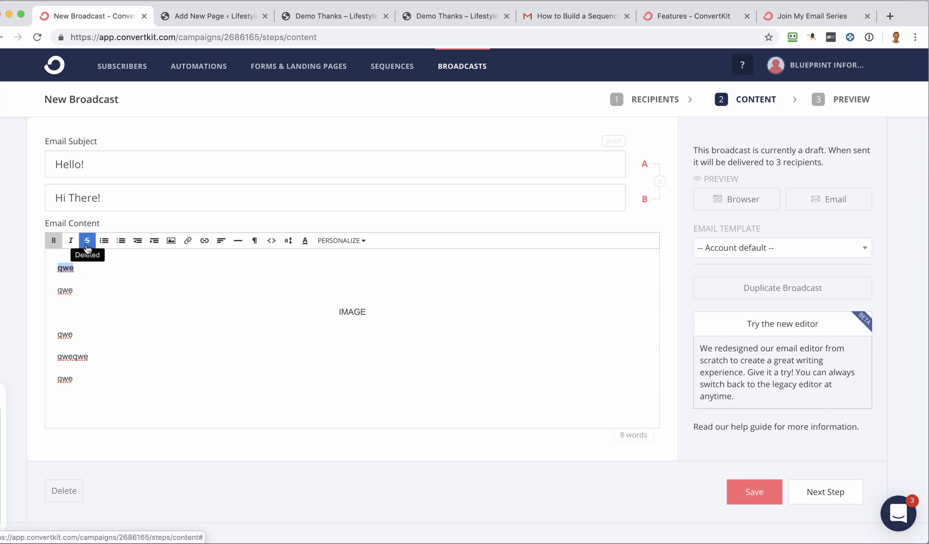
{"action": "left_click", "coordinate": [291, 245]}
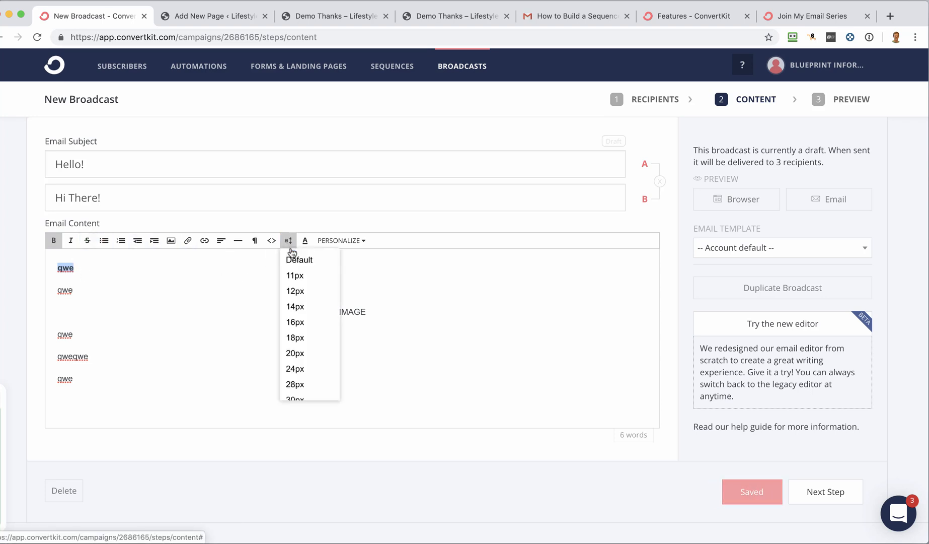
{"action": "left_click", "coordinate": [297, 380]}
{"action": "left_click", "coordinate": [131, 313]}
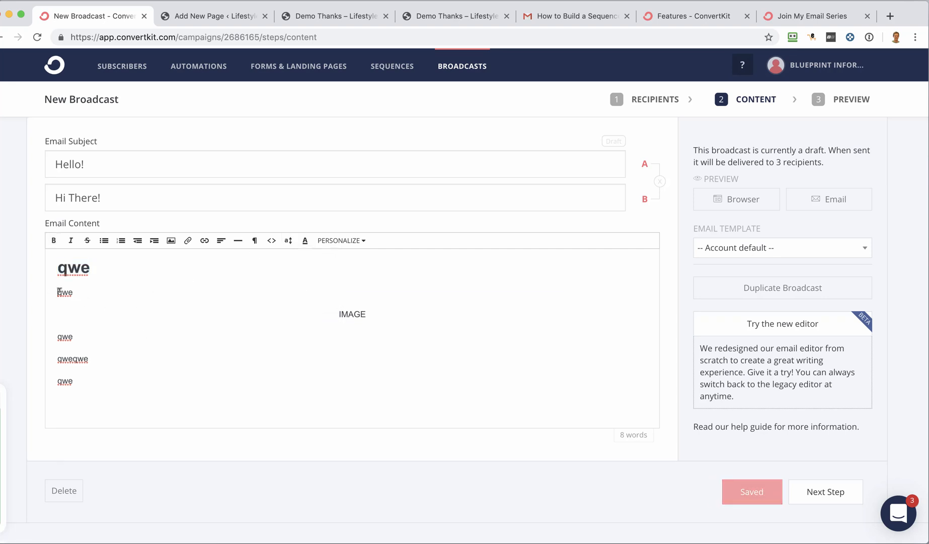
- Add a line reading "Hi" above the large bold paragraph, using a copy of the normal-size text below it
{"action": "key", "text": "Up"}
{"action": "key", "text": "Return"}
{"action": "key", "text": "Up"}
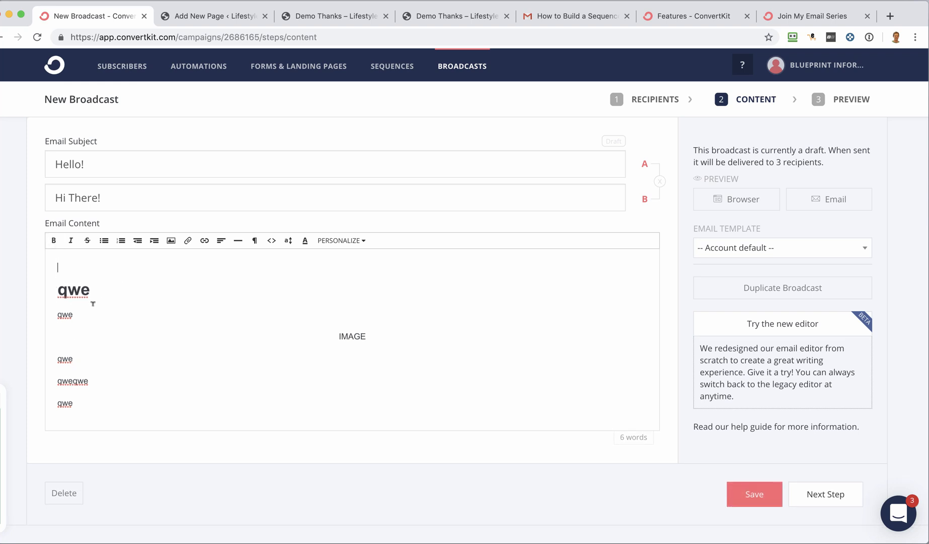
{"action": "left_click", "coordinate": [71, 313]}
{"action": "double_click", "coordinate": [71, 313]}
{"action": "key", "text": "super+c"}
{"action": "left_click", "coordinate": [71, 267]}
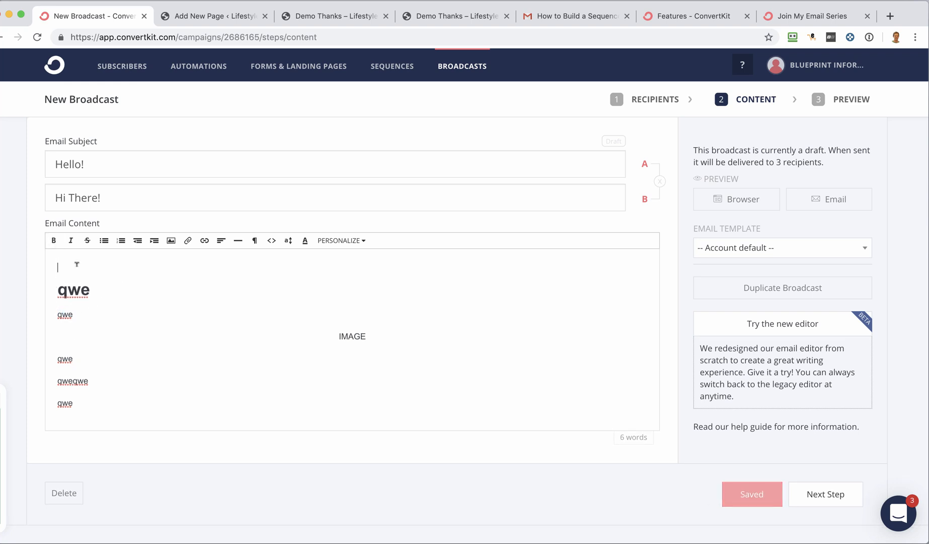
{"action": "key", "text": "super+v"}
{"action": "left_click_drag", "start_coordinate": [71, 266], "coordinate": [60, 266]}
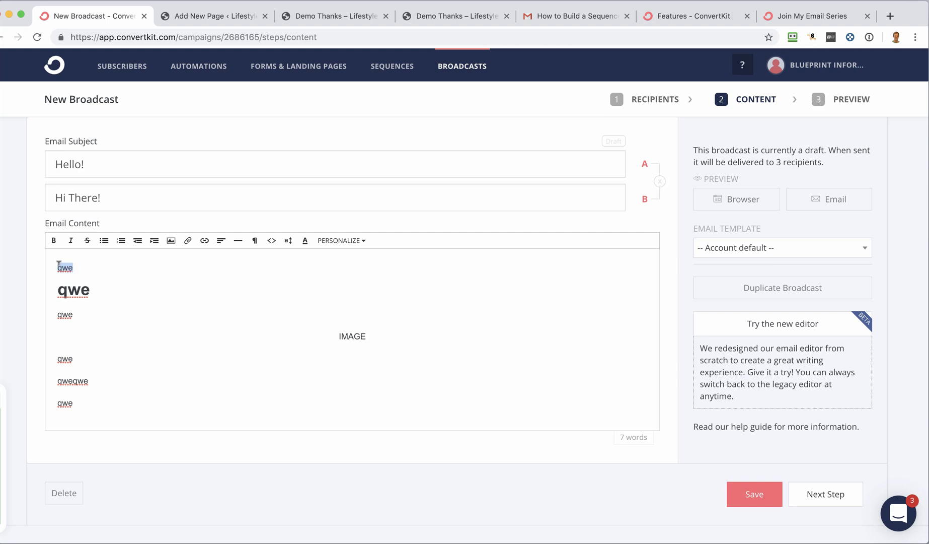
{"action": "type", "text": "Hi"}
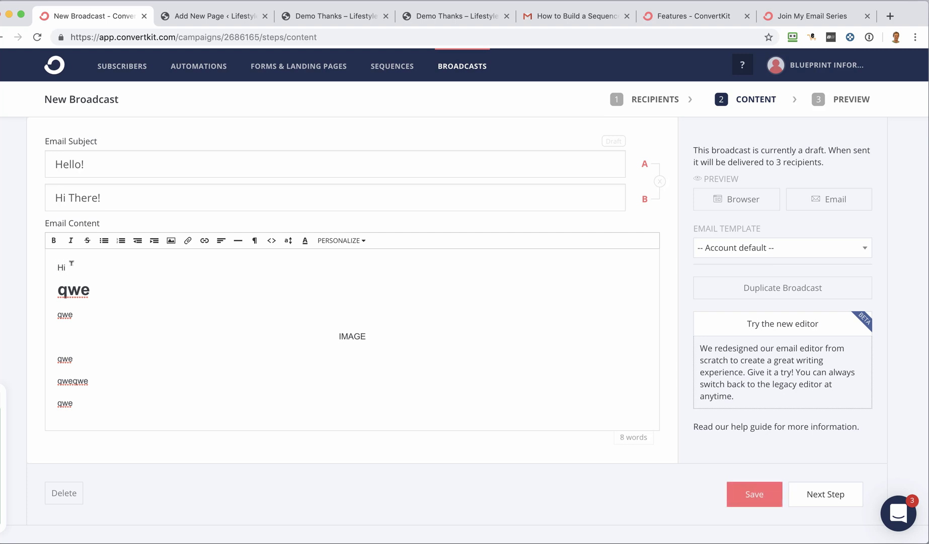
- Replace the "Hi" at the start of the email content with the "Subscriber's name (with fallback)" personalization code
{"action": "left_click", "coordinate": [357, 241]}
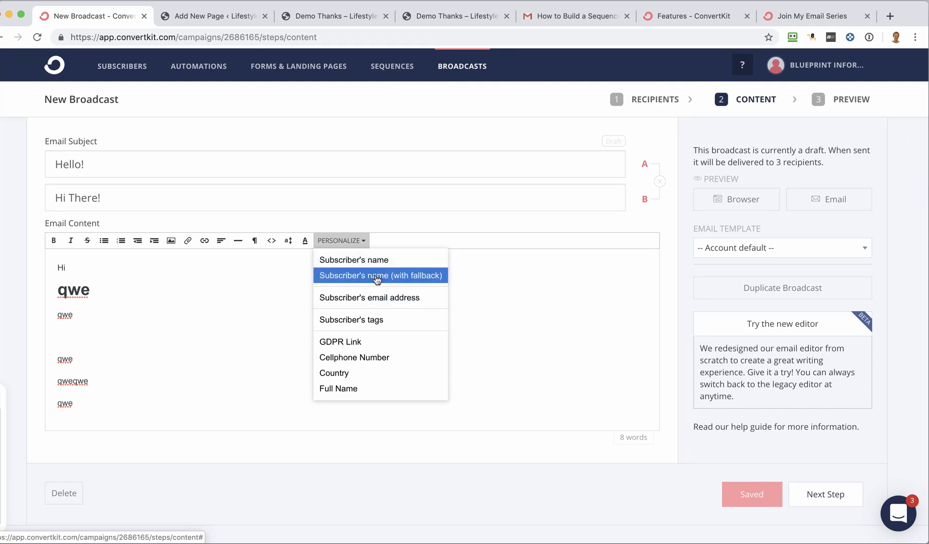
{"action": "left_click", "coordinate": [377, 280]}
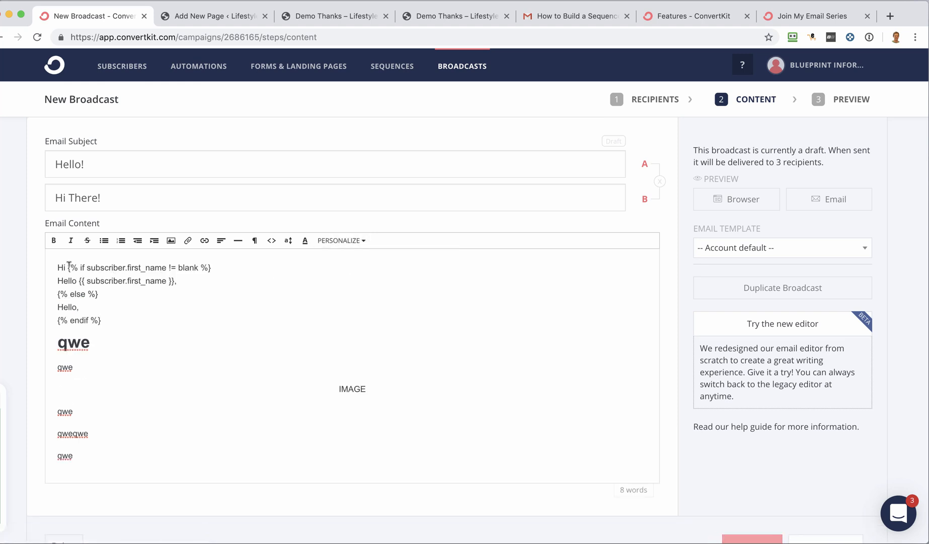
{"action": "left_click_drag", "start_coordinate": [67, 266], "coordinate": [51, 265]}
{"action": "key", "text": "BackSpace"}
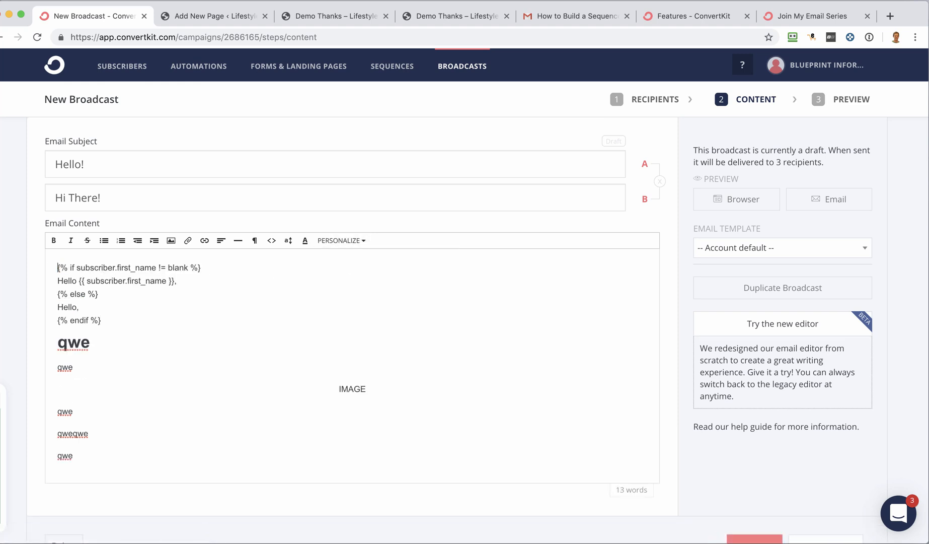
- Change the greeting word before the subscriber first-name tag to "Hi" and highlight the tag
{"action": "double_click", "coordinate": [67, 281]}
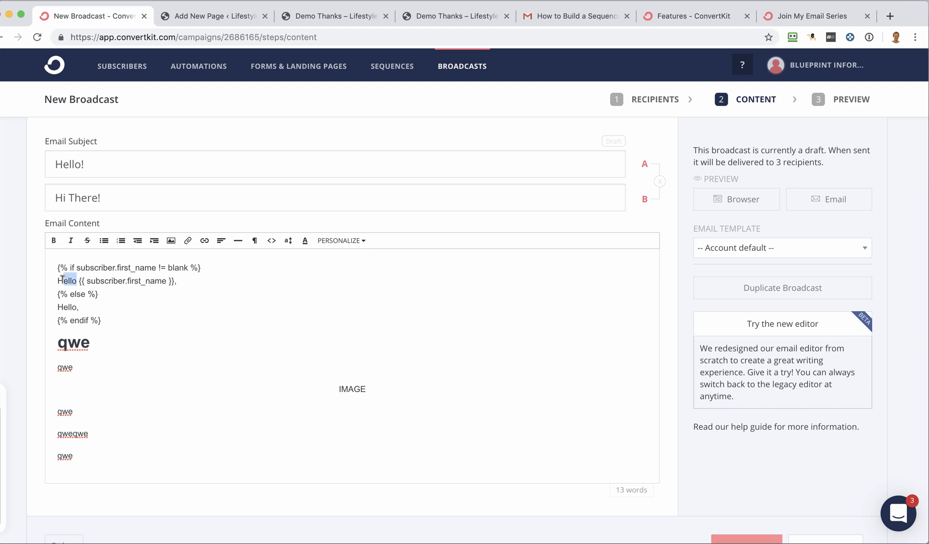
{"action": "type", "text": "Hi"}
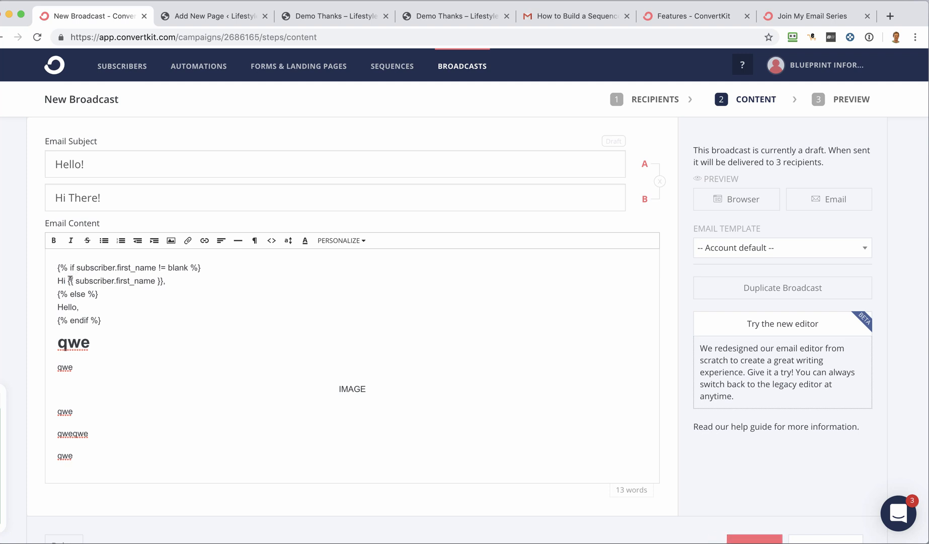
{"action": "left_click", "coordinate": [160, 278], "text": "shift"}
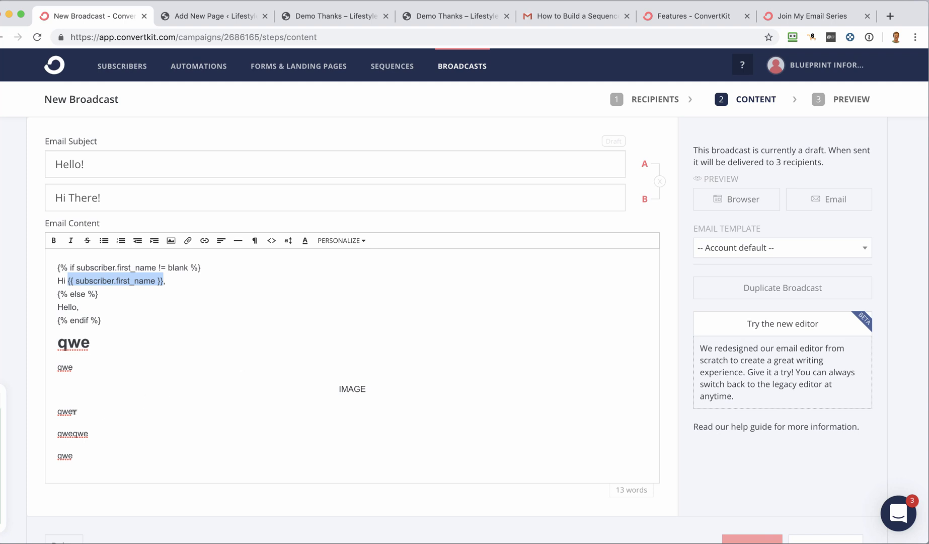
- Underline the "qwe" paragraph directly below the IMAGE placeholder by adding <u> tags around it in the HTML source
{"action": "left_click_drag", "start_coordinate": [74, 411], "coordinate": [51, 410]}
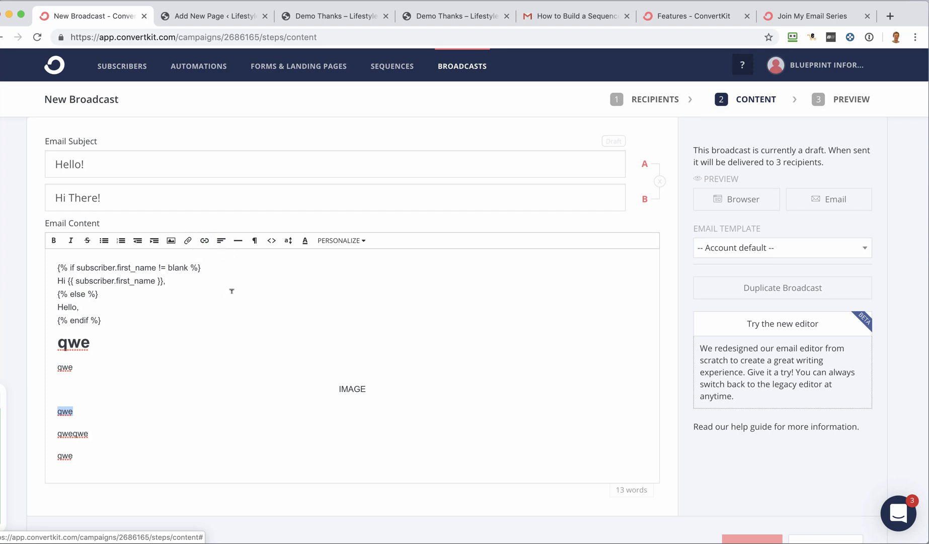
{"action": "left_click", "coordinate": [184, 367]}
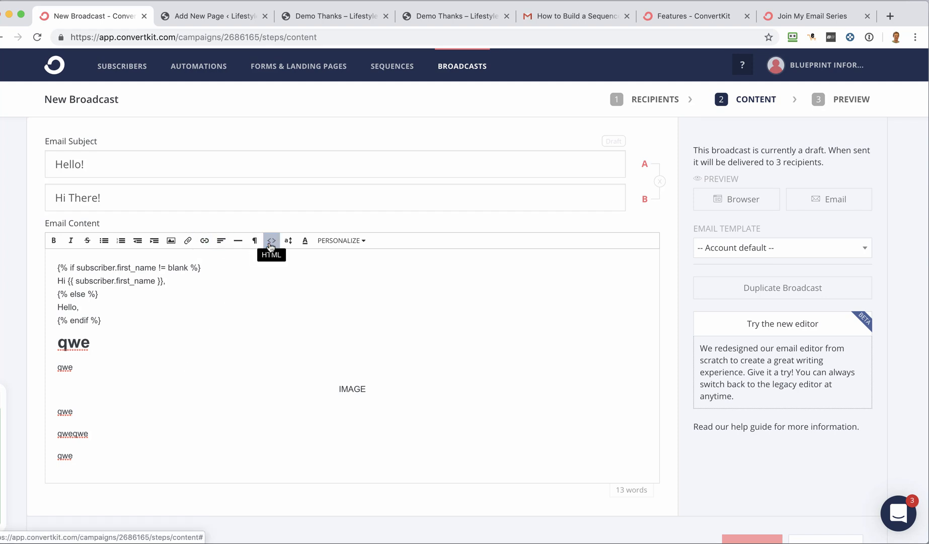
{"action": "left_click", "coordinate": [271, 241]}
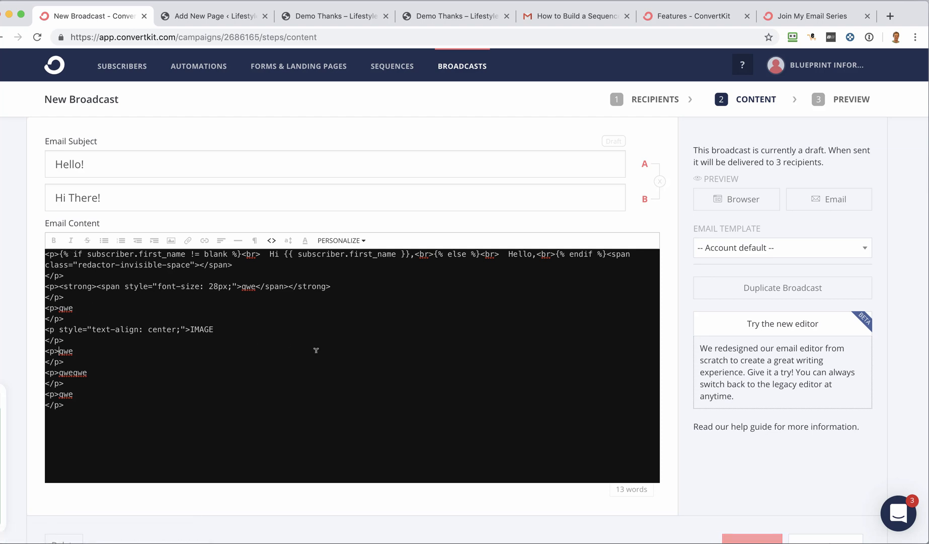
{"action": "left_click", "coordinate": [59, 351]}
{"action": "type", "text": "<u>"}
{"action": "left_click", "coordinate": [106, 346]}
{"action": "left_click", "coordinate": [272, 241]}
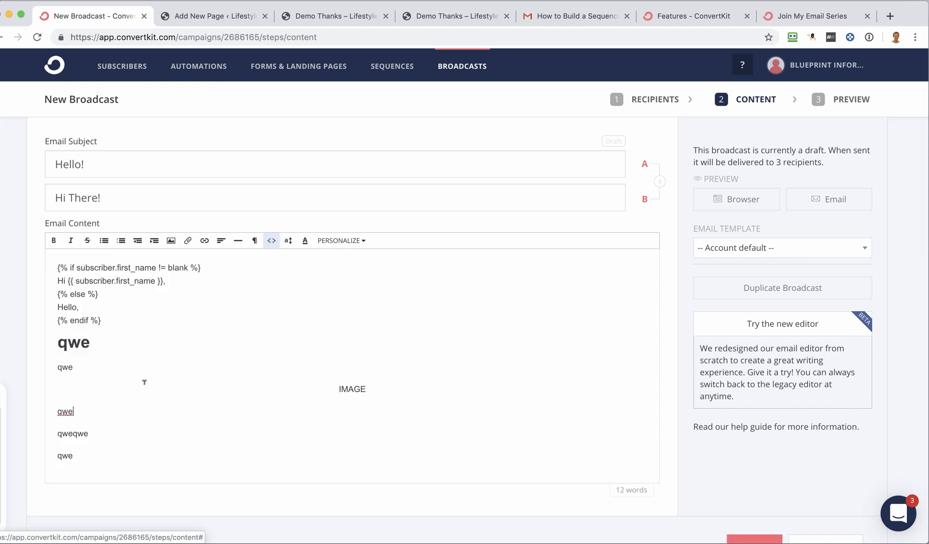
{"action": "left_click", "coordinate": [73, 410]}
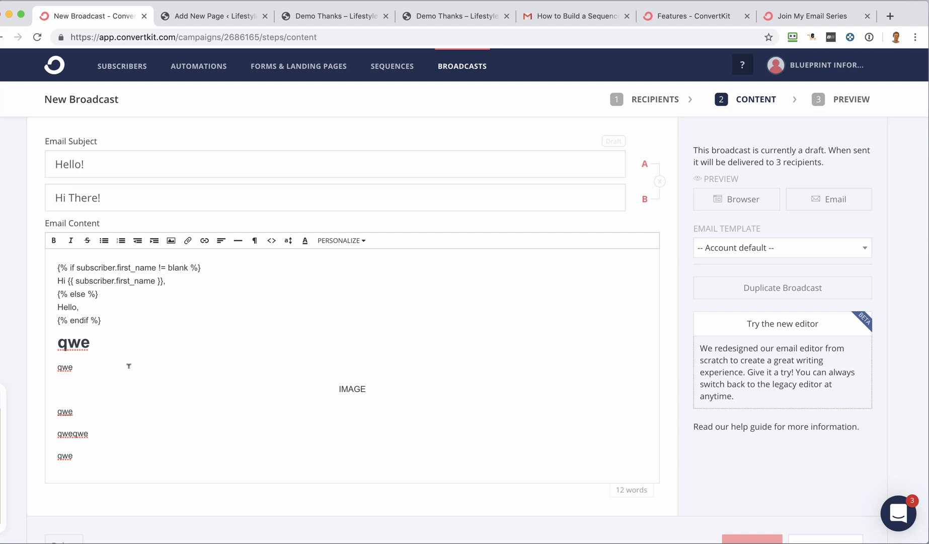
- Set the font color of the large bold "qwe" paragraph to the pinkish red d12e5f
{"action": "left_click_drag", "start_coordinate": [92, 341], "coordinate": [71, 343]}
{"action": "left_click_drag", "start_coordinate": [61, 342], "coordinate": [54, 341]}
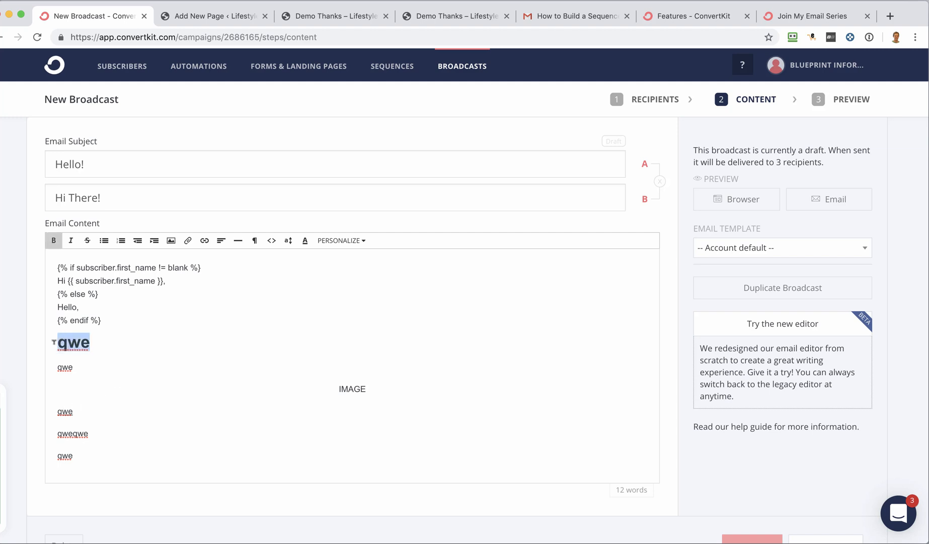
{"action": "left_click", "coordinate": [306, 240]}
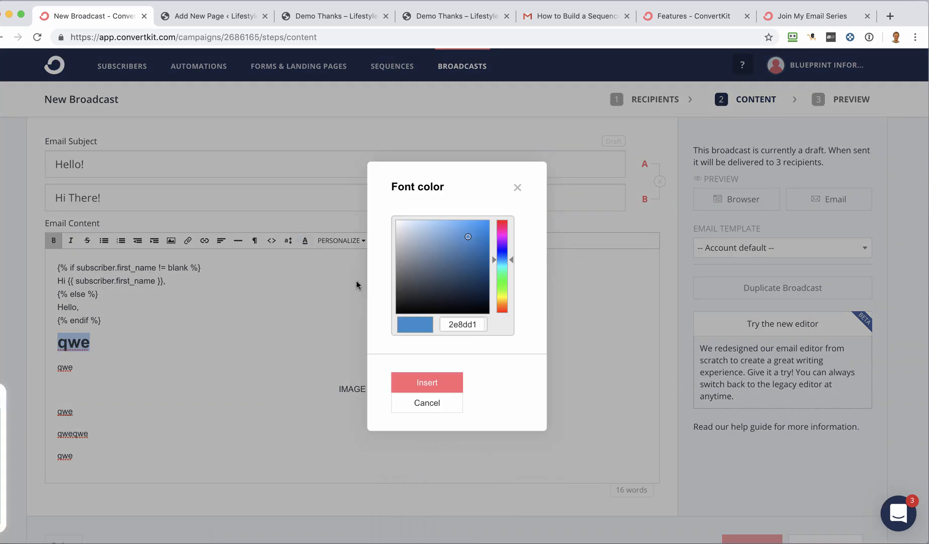
{"action": "left_click_drag", "start_coordinate": [507, 273], "coordinate": [504, 224]}
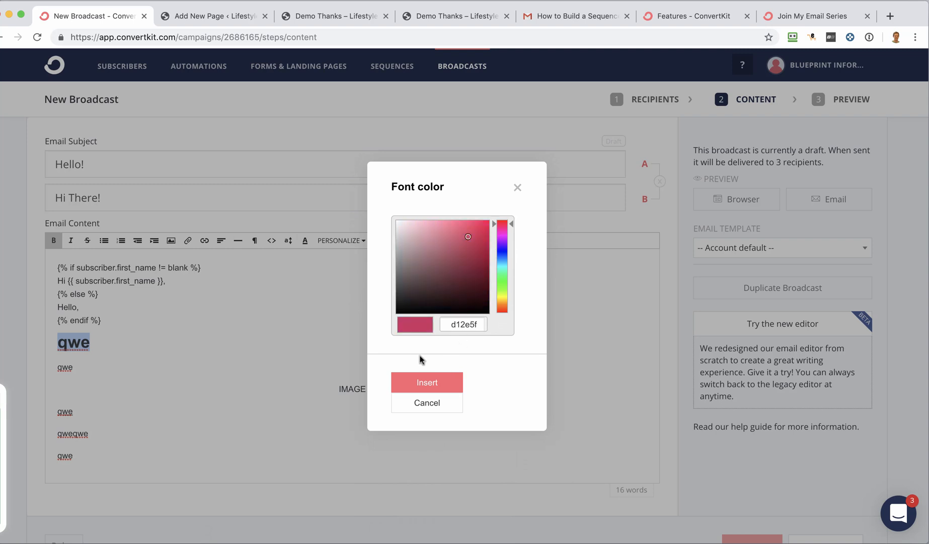
{"action": "left_click", "coordinate": [427, 382]}
{"action": "left_click", "coordinate": [153, 362]}
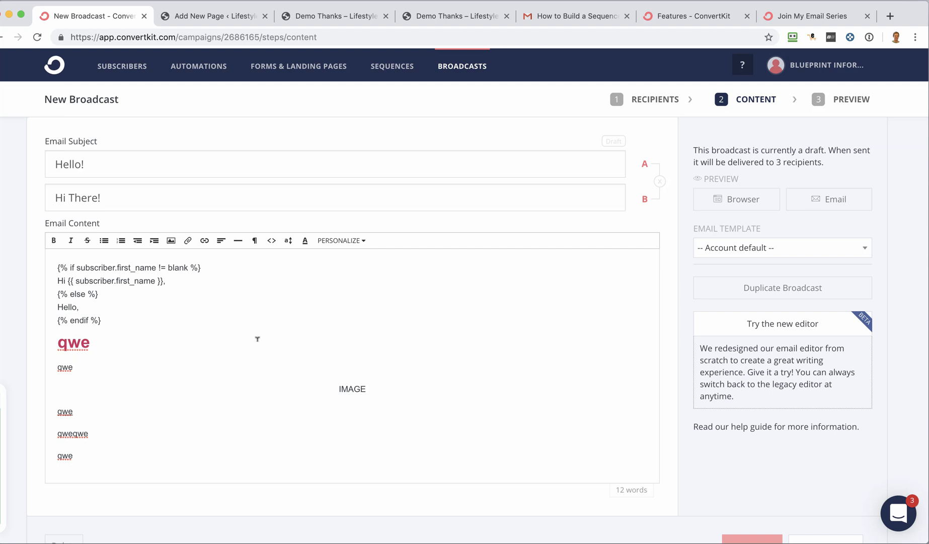
- Apply the OMC Template to the broadcast and check the greeting and image placeholder in an enlarged browser preview
{"action": "left_click", "coordinate": [732, 250]}
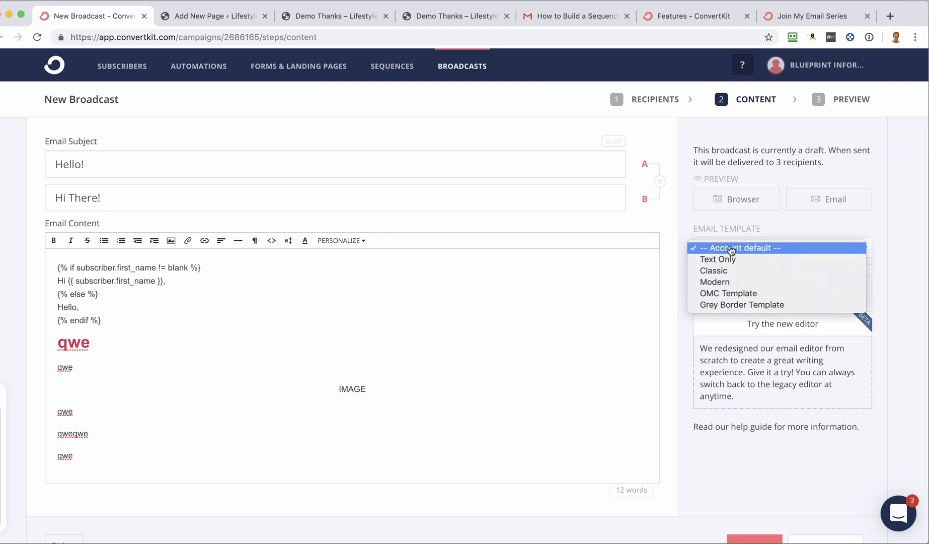
{"action": "left_click", "coordinate": [730, 295]}
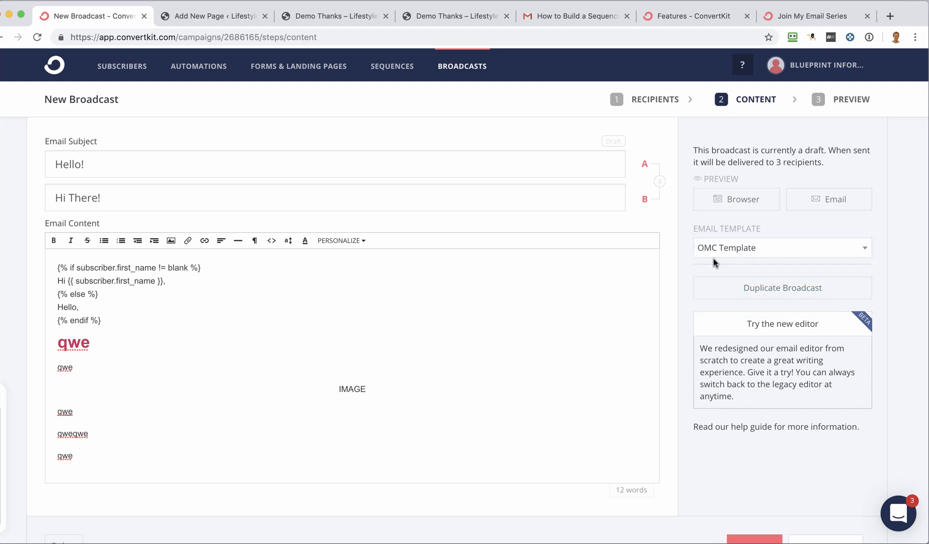
{"action": "left_click", "coordinate": [741, 200]}
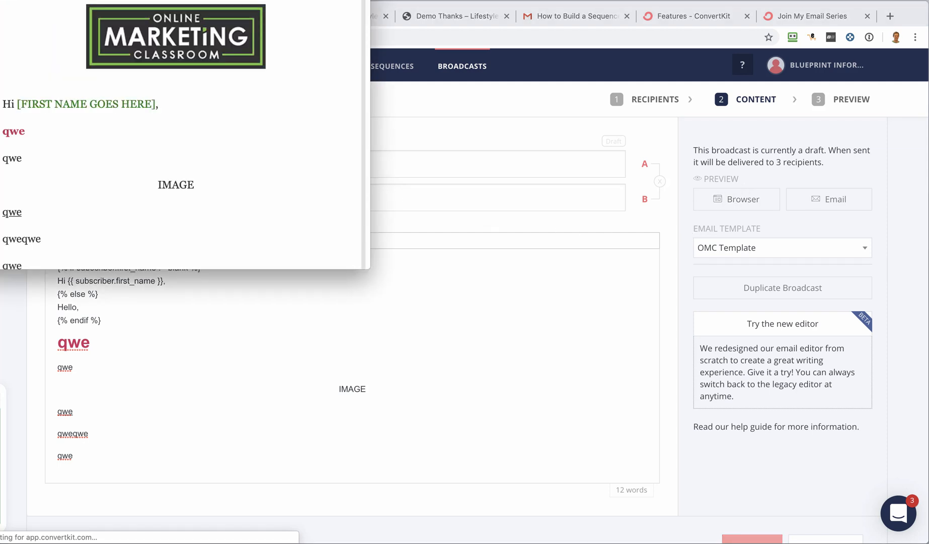
{"action": "left_click_drag", "start_coordinate": [254, 1], "coordinate": [318, 23]}
{"action": "left_click_drag", "start_coordinate": [430, 322], "coordinate": [516, 543]}
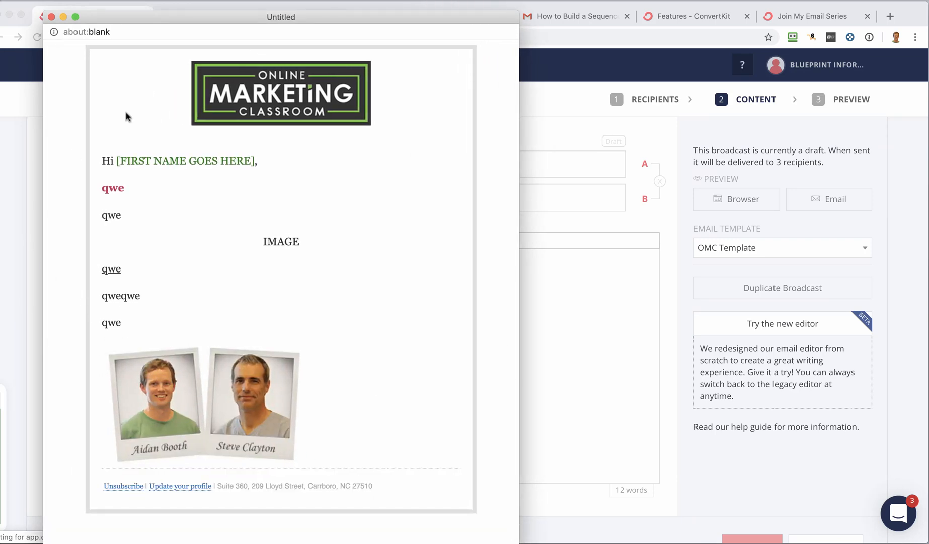
{"action": "left_click_drag", "start_coordinate": [117, 161], "coordinate": [257, 160]}
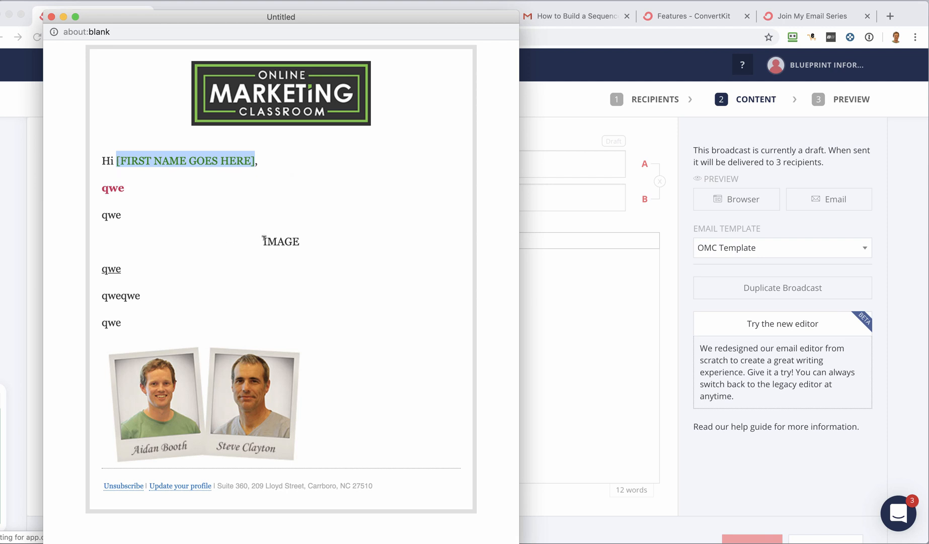
{"action": "left_click_drag", "start_coordinate": [264, 240], "coordinate": [294, 240]}
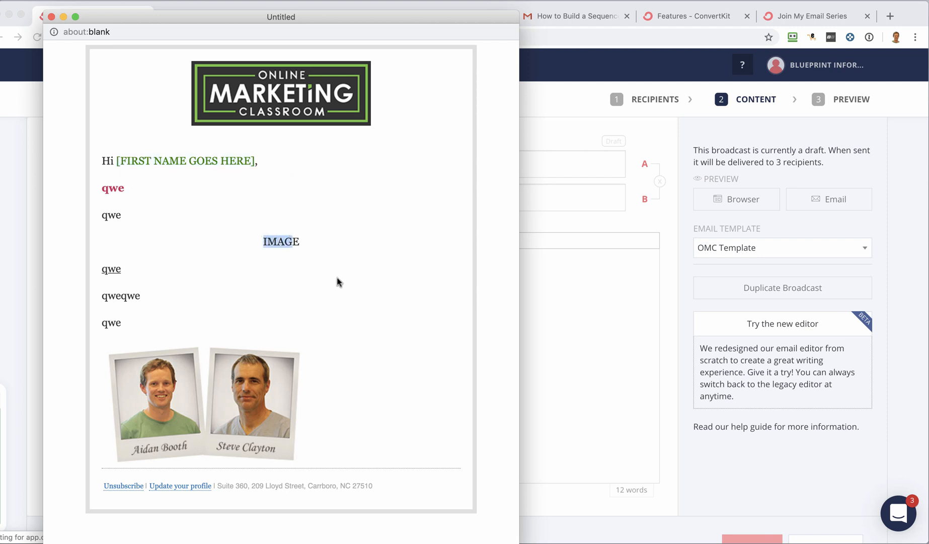
{"action": "left_click", "coordinate": [50, 17]}
- Switch the email template to Grey Border Template and review the email in a browser preview
{"action": "left_click", "coordinate": [765, 248]}
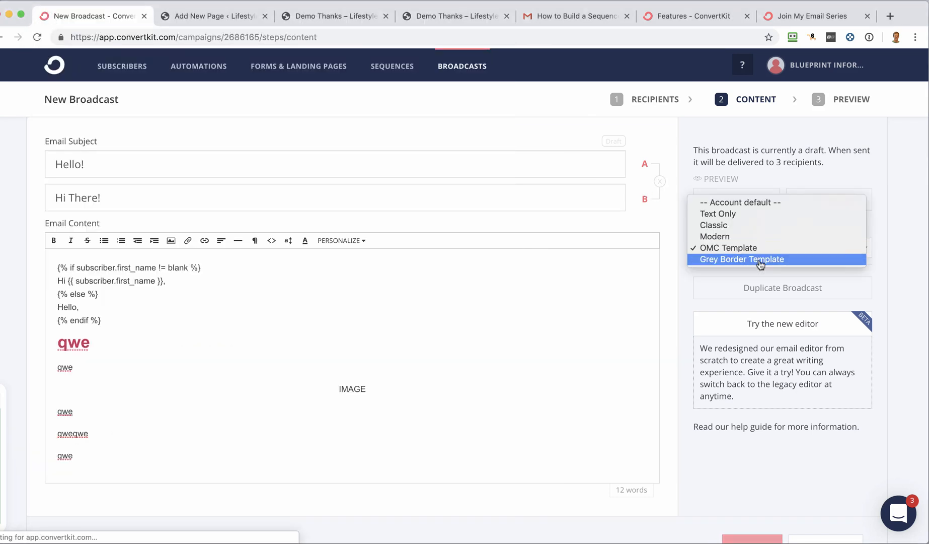
{"action": "left_click", "coordinate": [760, 261]}
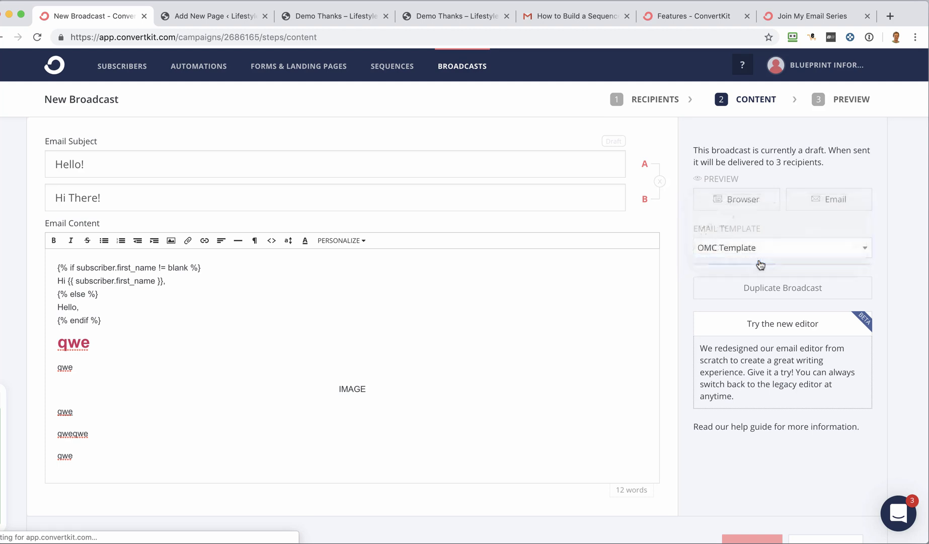
{"action": "left_click", "coordinate": [746, 200]}
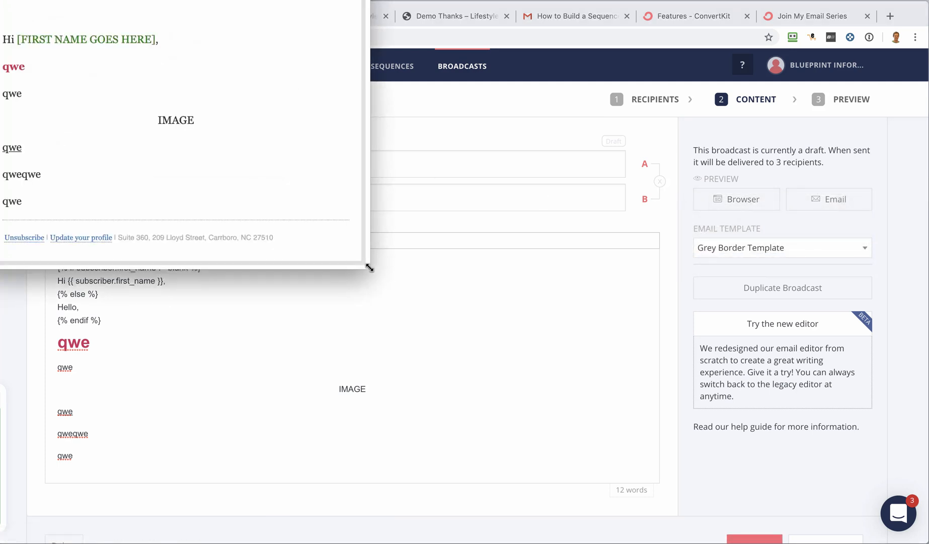
{"action": "left_click_drag", "start_coordinate": [370, 268], "coordinate": [449, 382]}
{"action": "left_click_drag", "start_coordinate": [351, 0], "coordinate": [467, 83]}
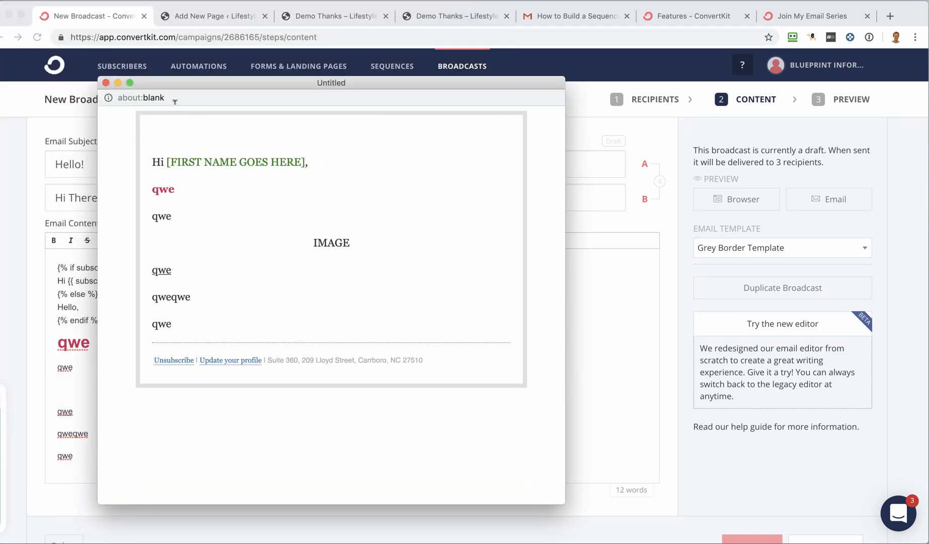
{"action": "left_click", "coordinate": [106, 83]}
- Try the Text Only and Classic email templates, then set the broadcast's template to Modern
{"action": "left_click", "coordinate": [766, 249]}
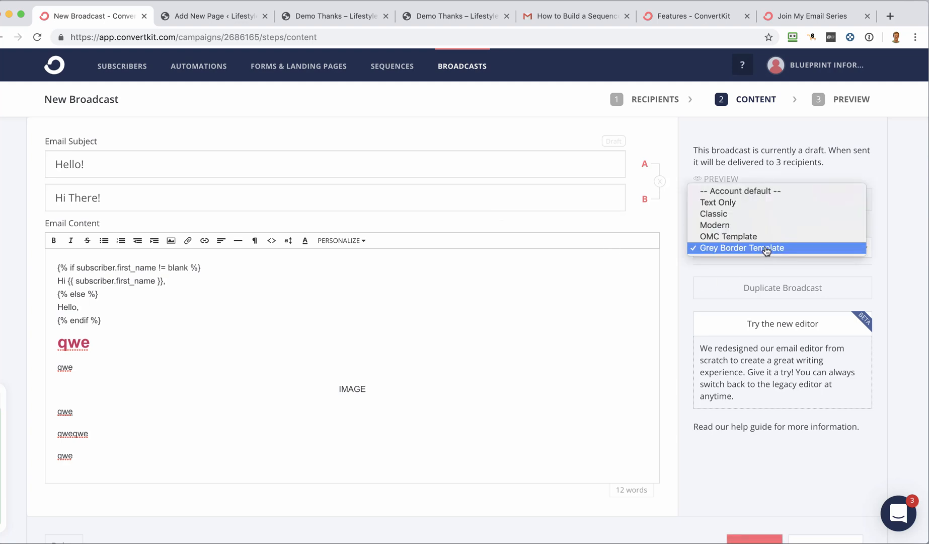
{"action": "left_click", "coordinate": [737, 203]}
{"action": "left_click", "coordinate": [726, 247]}
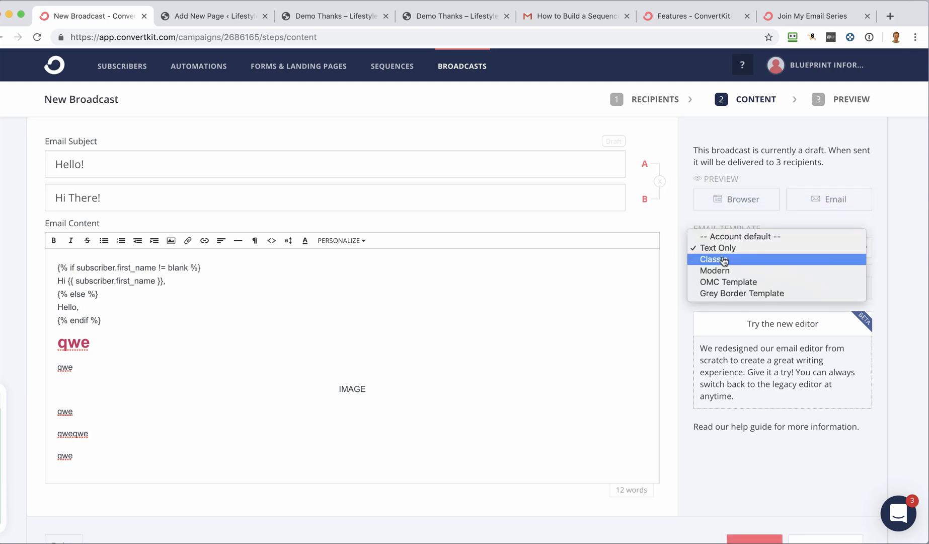
{"action": "left_click", "coordinate": [724, 260]}
{"action": "left_click", "coordinate": [726, 252]}
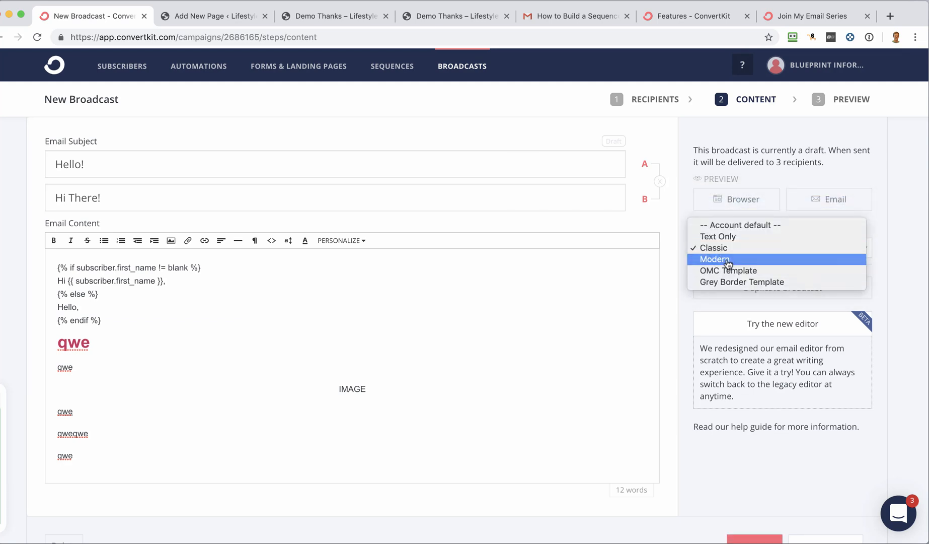
{"action": "left_click", "coordinate": [728, 261]}
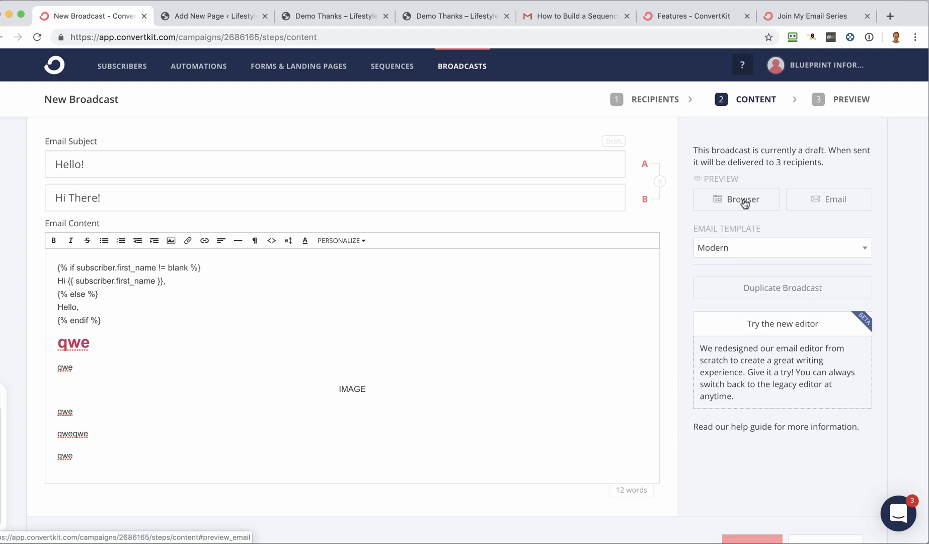
- Send a preview email of the broadcast to the prefilled email address
{"action": "left_click", "coordinate": [832, 202]}
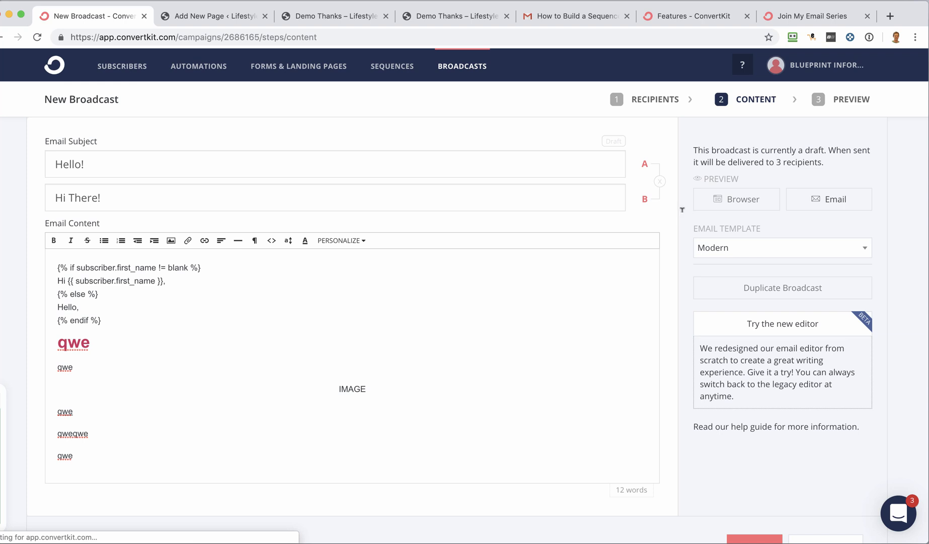
{"action": "left_click", "coordinate": [821, 214]}
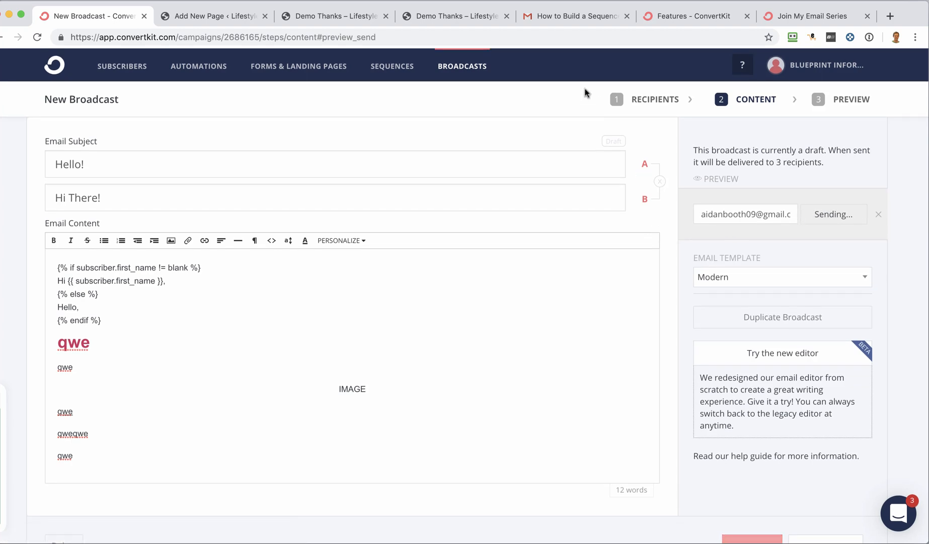
- Switch to Gmail, open the received "Hello!" preview email and examine its first-name placeholder
{"action": "left_click", "coordinate": [573, 19]}
{"action": "left_click", "coordinate": [41, 163]}
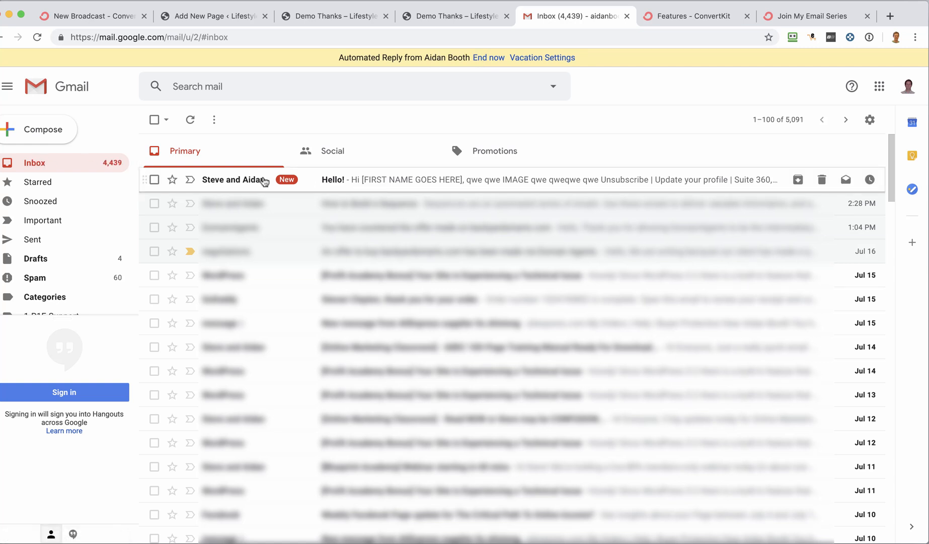
{"action": "left_click", "coordinate": [411, 182]}
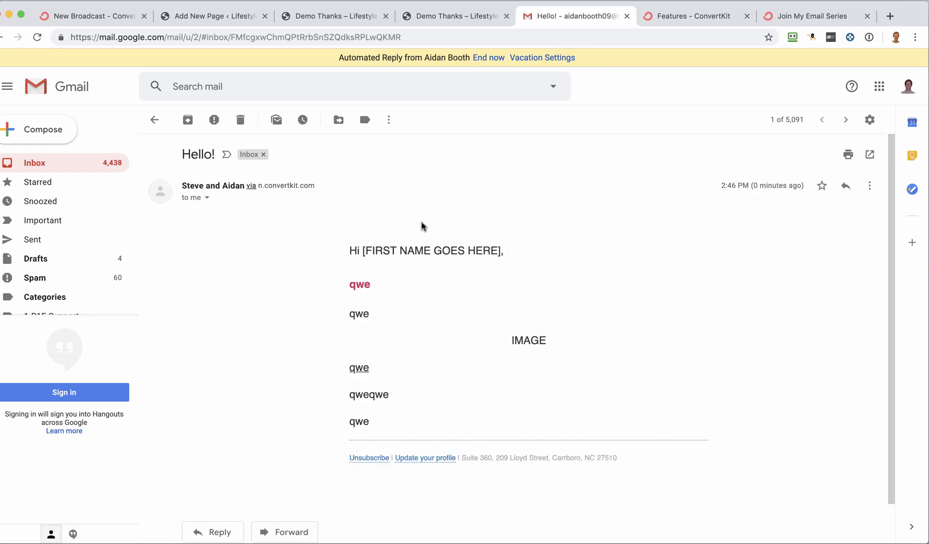
{"action": "mouse_move", "coordinate": [362, 247]}
{"action": "left_mouse_down"}
{"action": "mouse_move", "coordinate": [500, 246]}
{"action": "mouse_move", "coordinate": [351, 248]}
{"action": "mouse_move", "coordinate": [362, 247]}
{"action": "left_mouse_up"}
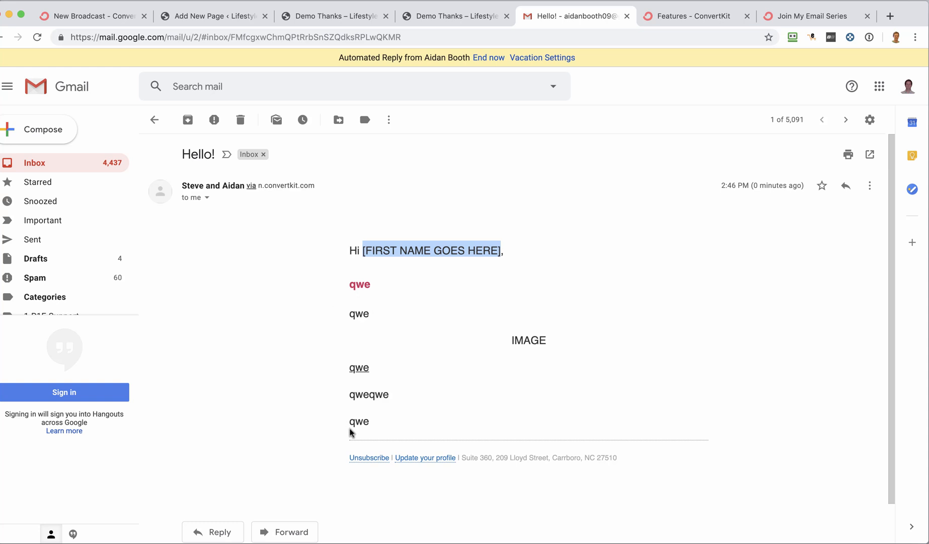
{"action": "left_click", "coordinate": [436, 289]}
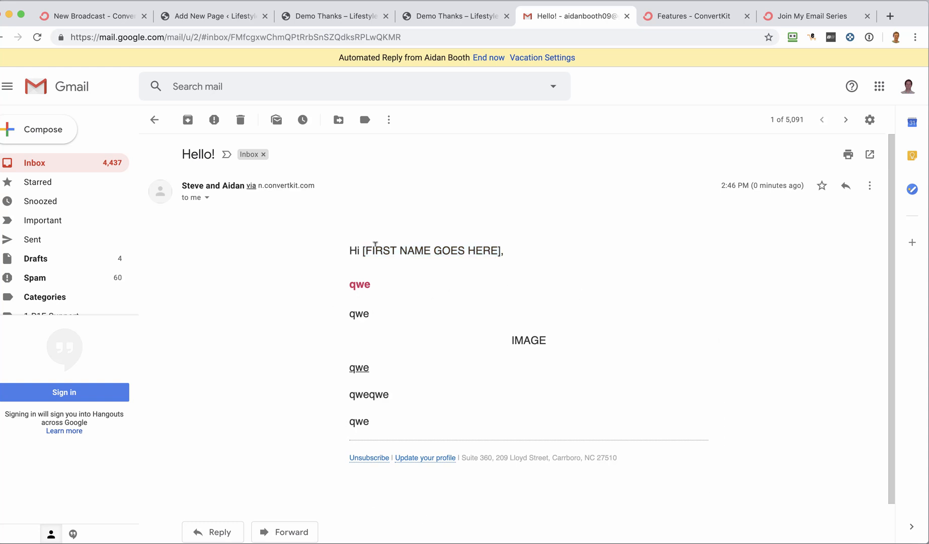
- Switch back to ConvertKit, advance the broadcast to its Preview stage and review the send settings and email layout
{"action": "left_click", "coordinate": [96, 18]}
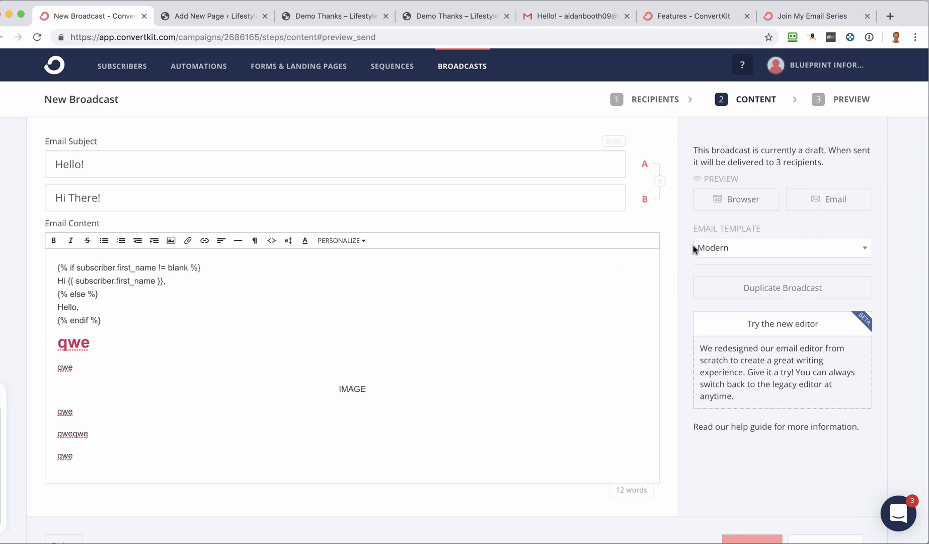
{"action": "scroll", "coordinate": [676, 289], "scroll_direction": "down", "scroll_amount": 2}
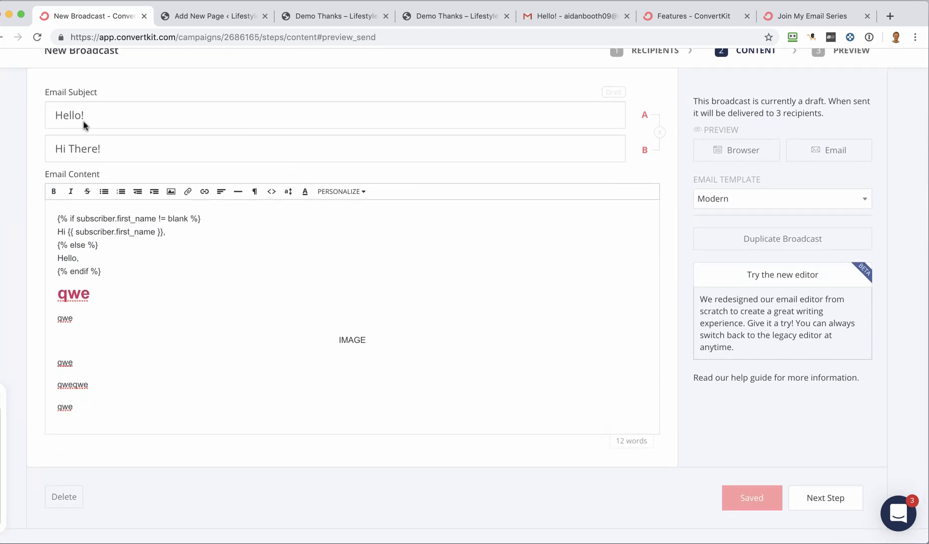
{"action": "left_click", "coordinate": [827, 497]}
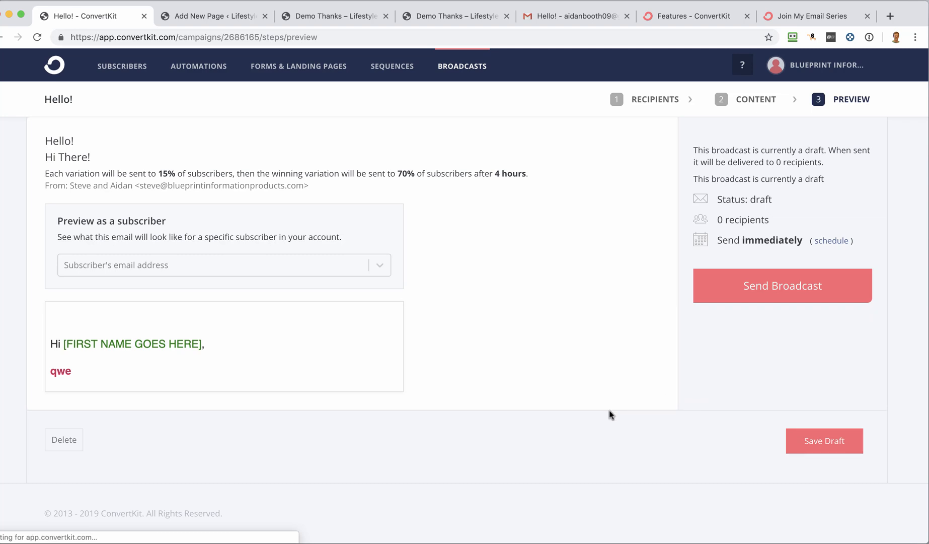
{"action": "scroll", "coordinate": [465, 313], "scroll_direction": "down", "scroll_amount": 2}
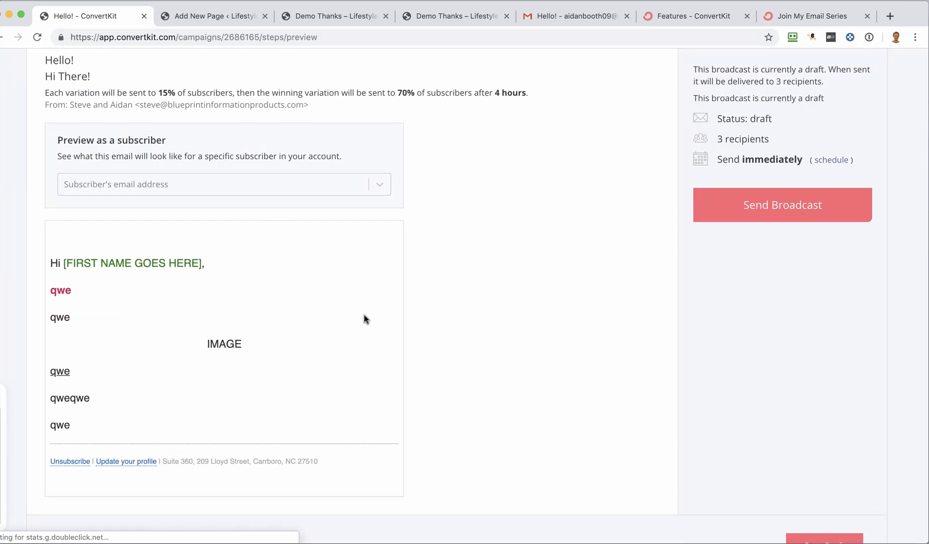
{"action": "scroll", "coordinate": [183, 141], "scroll_direction": "up", "scroll_amount": 1}
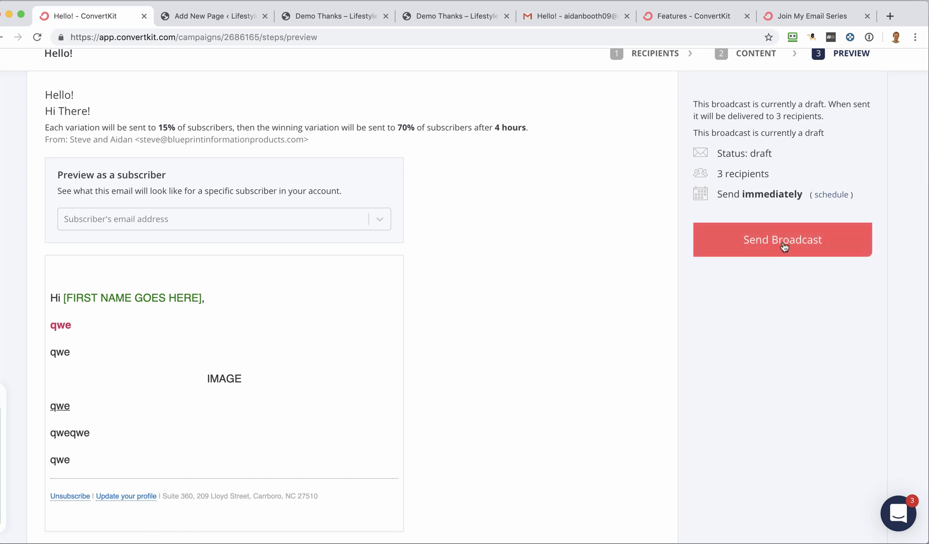
- Schedule the broadcast for Jul 20 at 2:25pm Eastern and check its entry in the broadcasts list
{"action": "left_click", "coordinate": [826, 197]}
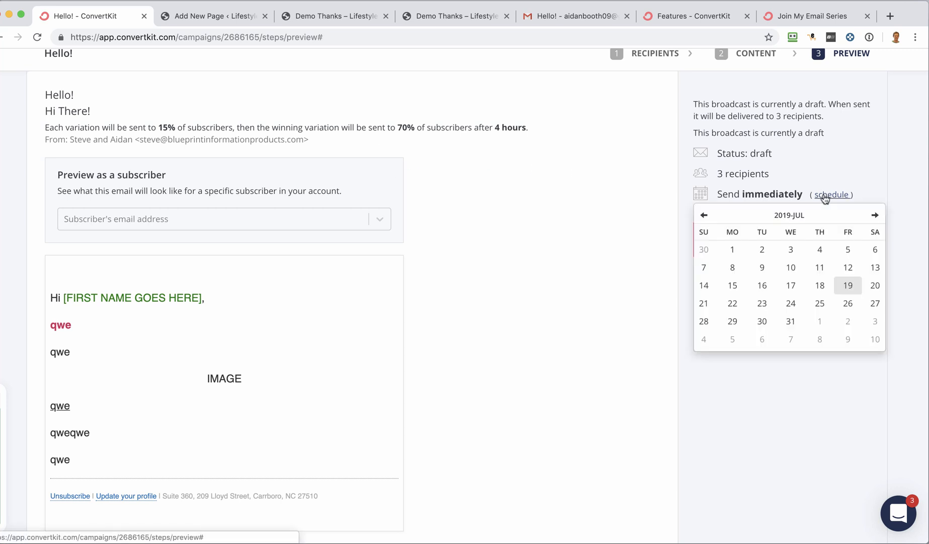
{"action": "left_click", "coordinate": [875, 285]}
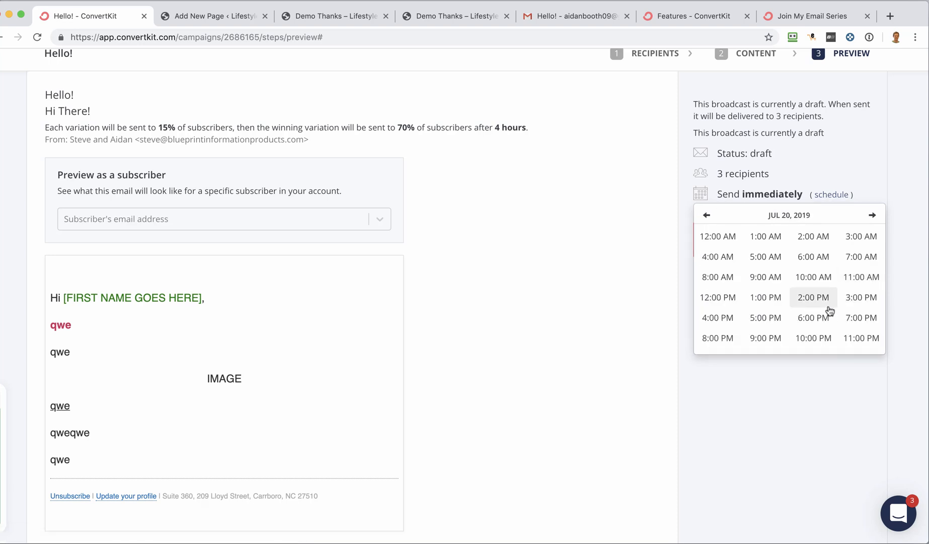
{"action": "left_click", "coordinate": [811, 296]}
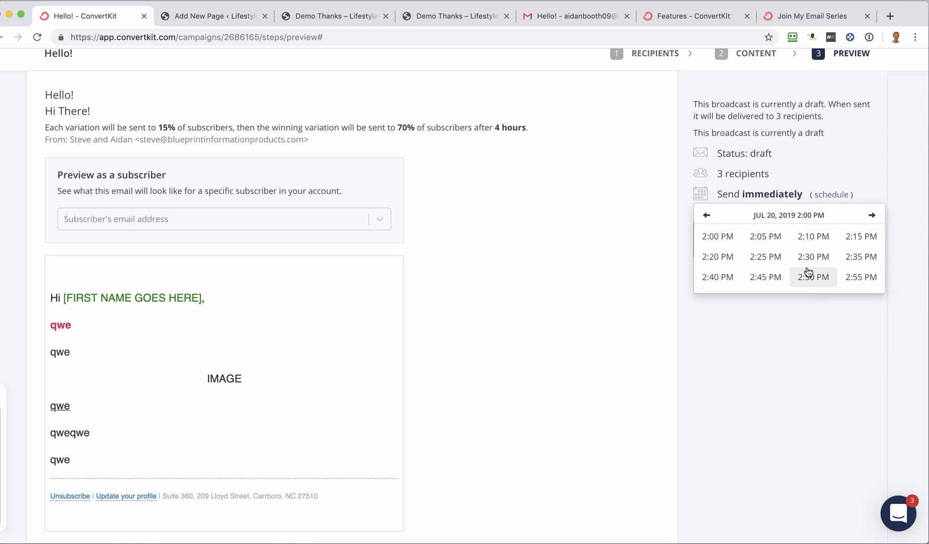
{"action": "left_click", "coordinate": [748, 256]}
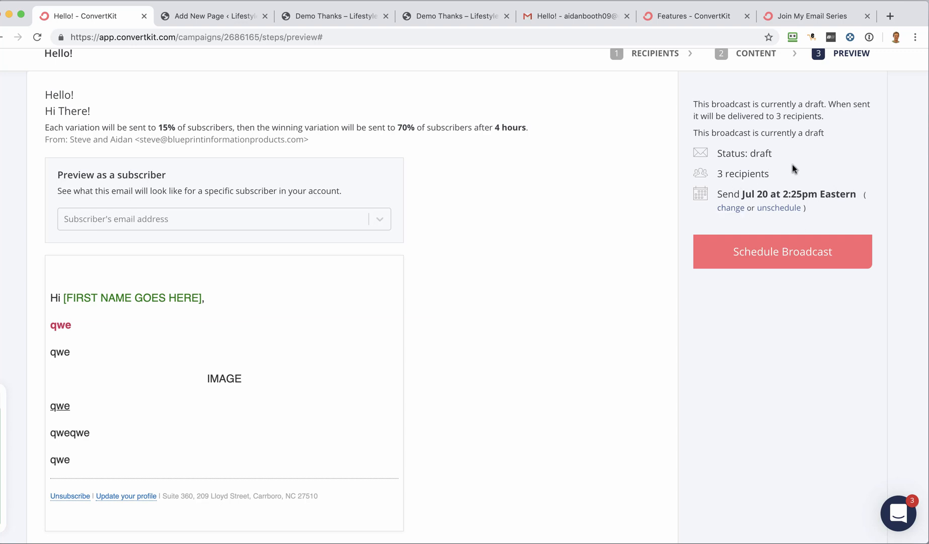
{"action": "left_click", "coordinate": [780, 254]}
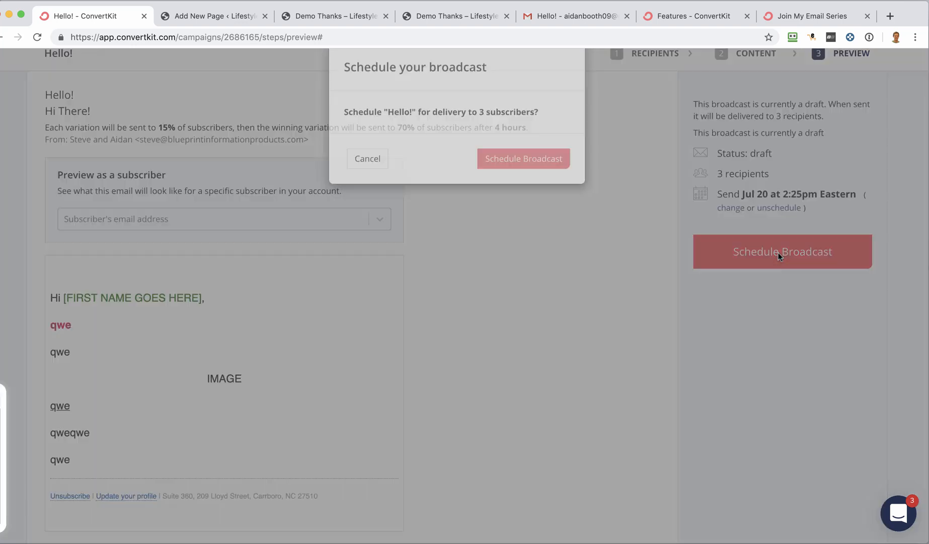
{"action": "left_click", "coordinate": [532, 186]}
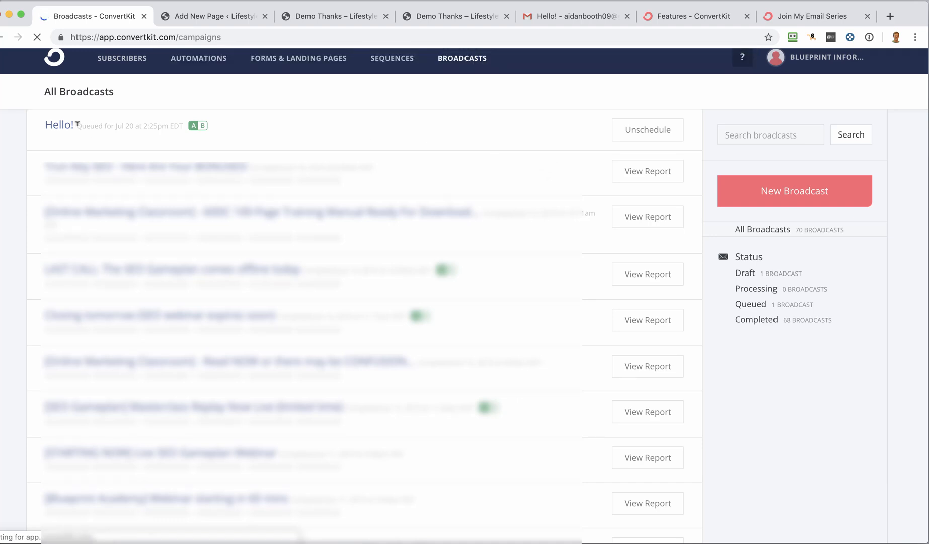
{"action": "left_click_drag", "start_coordinate": [77, 126], "coordinate": [183, 124]}
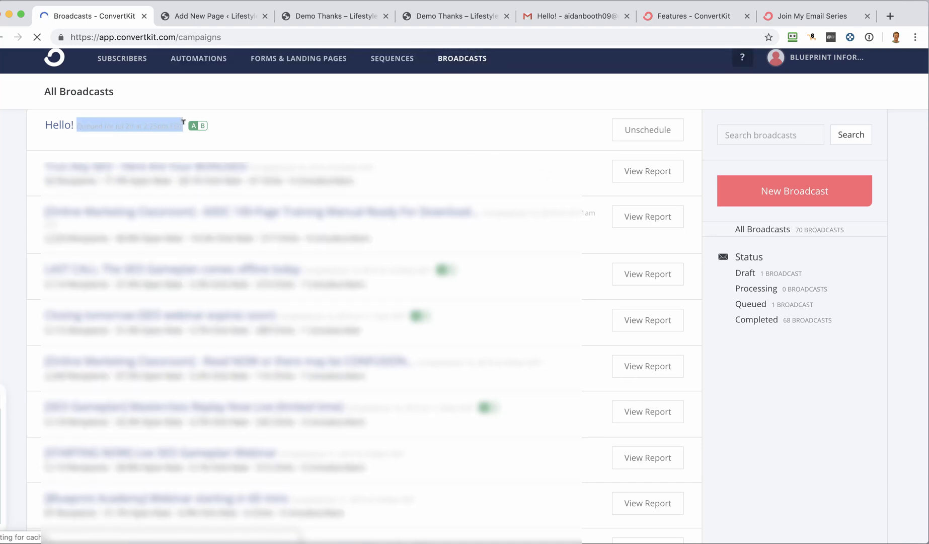
{"action": "left_click", "coordinate": [185, 126]}
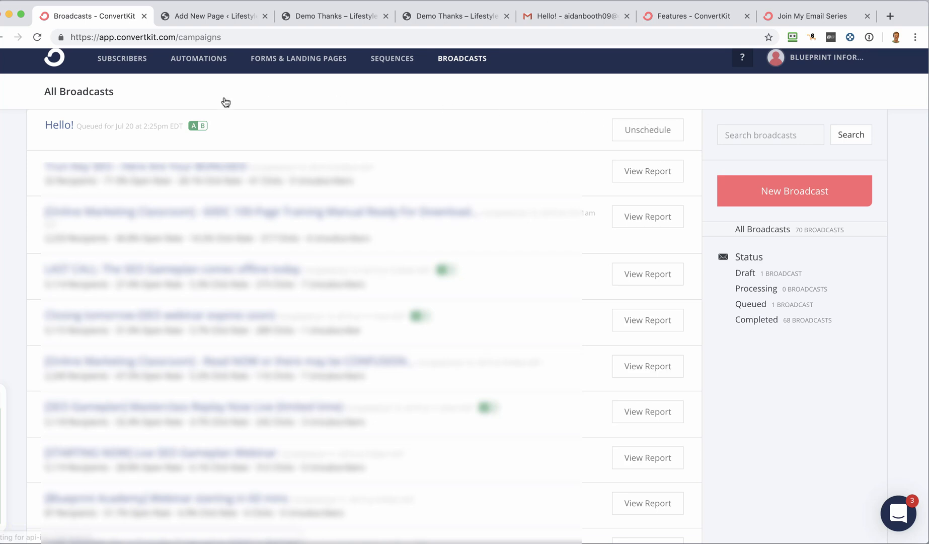
- Unschedule and reopen the "Hello!" broadcast, and move its received preview email in Gmail to the trash
{"action": "left_click", "coordinate": [60, 139]}
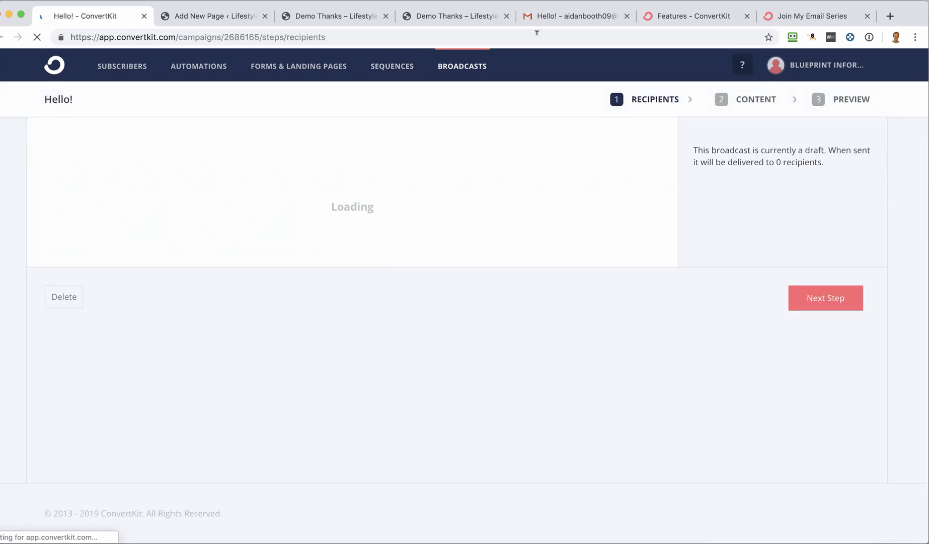
{"action": "left_click", "coordinate": [559, 18]}
{"action": "left_click", "coordinate": [241, 119]}
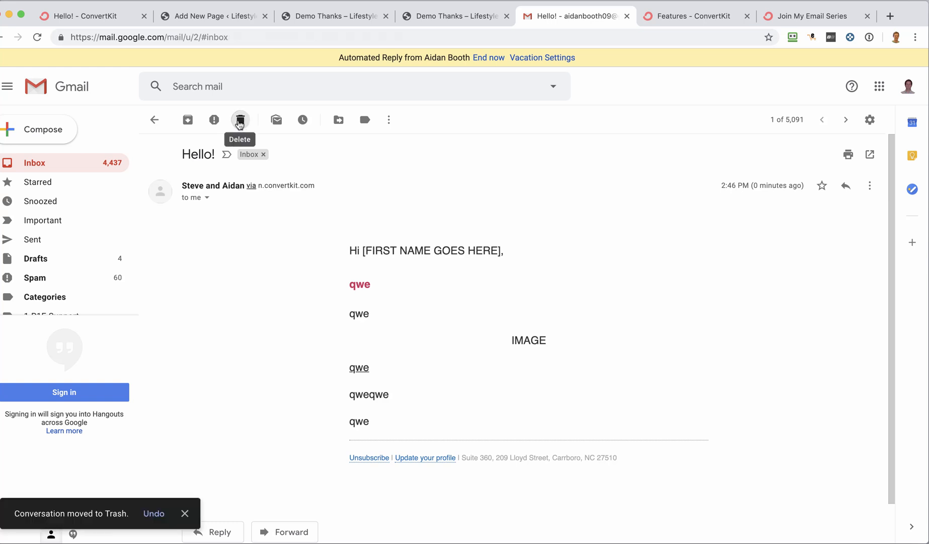
- Switch back to ConvertKit, set the broadcast's email template to Classic and save its content
{"action": "left_click", "coordinate": [78, 15]}
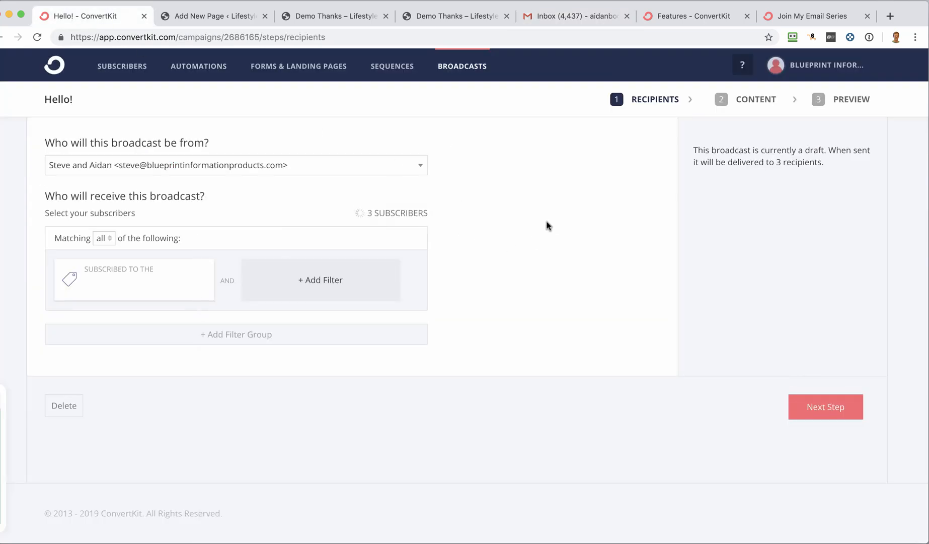
{"action": "left_click", "coordinate": [830, 405]}
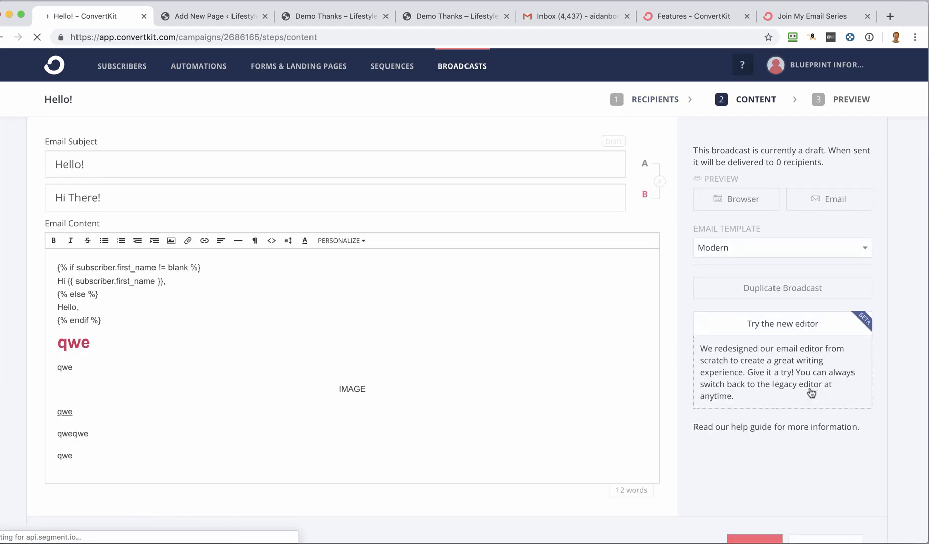
{"action": "scroll", "coordinate": [776, 352], "scroll_direction": "down", "scroll_amount": 2}
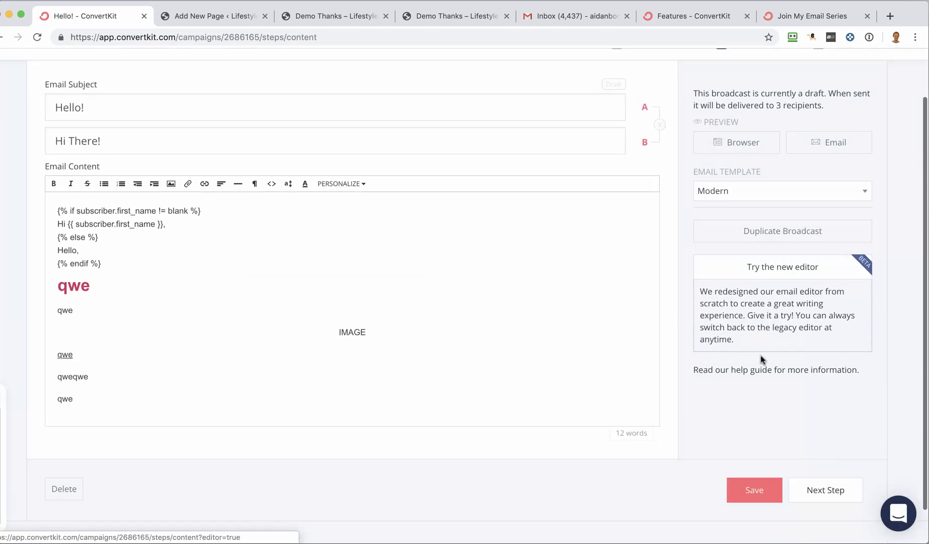
{"action": "left_click", "coordinate": [781, 197]}
{"action": "left_click", "coordinate": [744, 180]}
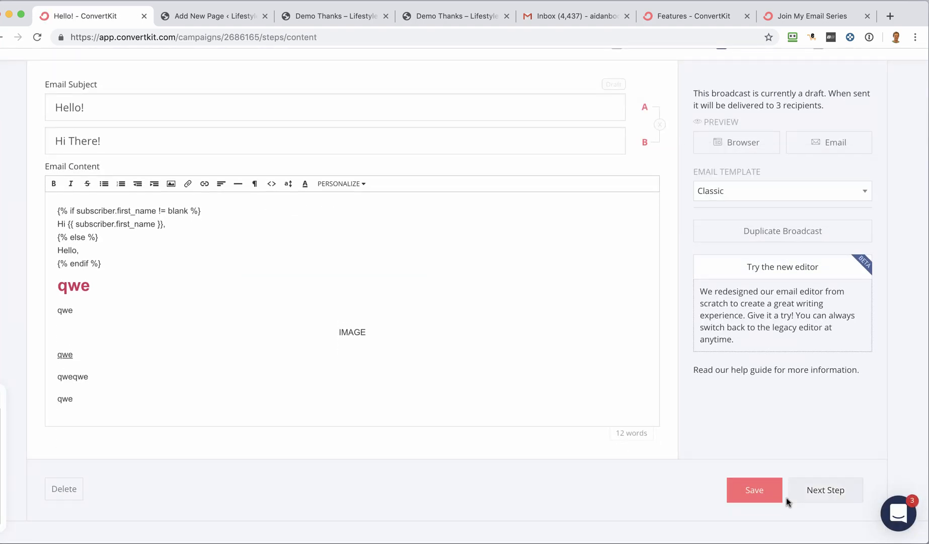
{"action": "left_click", "coordinate": [754, 493]}
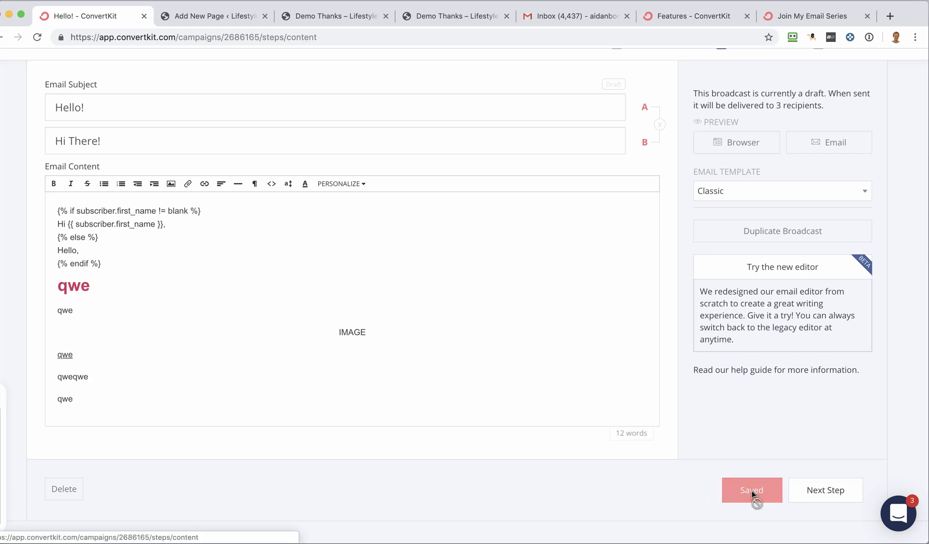
- Proceed to the Preview stage and send the "Hello!" broadcast immediately to its subscribers
{"action": "left_click", "coordinate": [816, 489]}
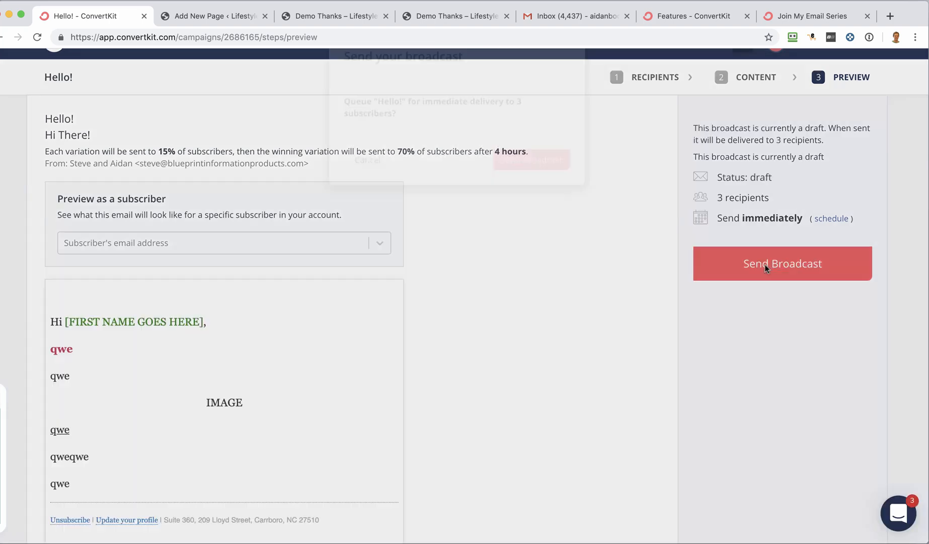
{"action": "left_click", "coordinate": [765, 263]}
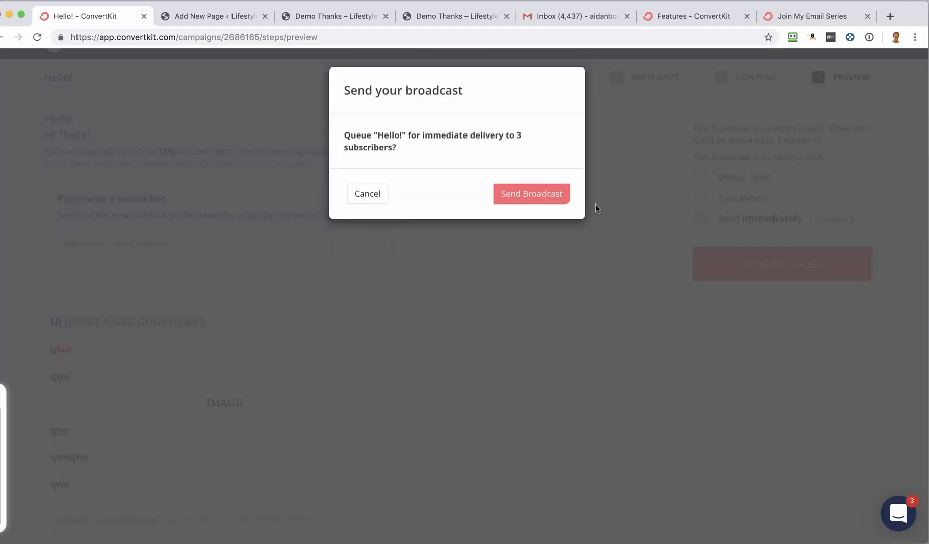
{"action": "left_click", "coordinate": [552, 195]}
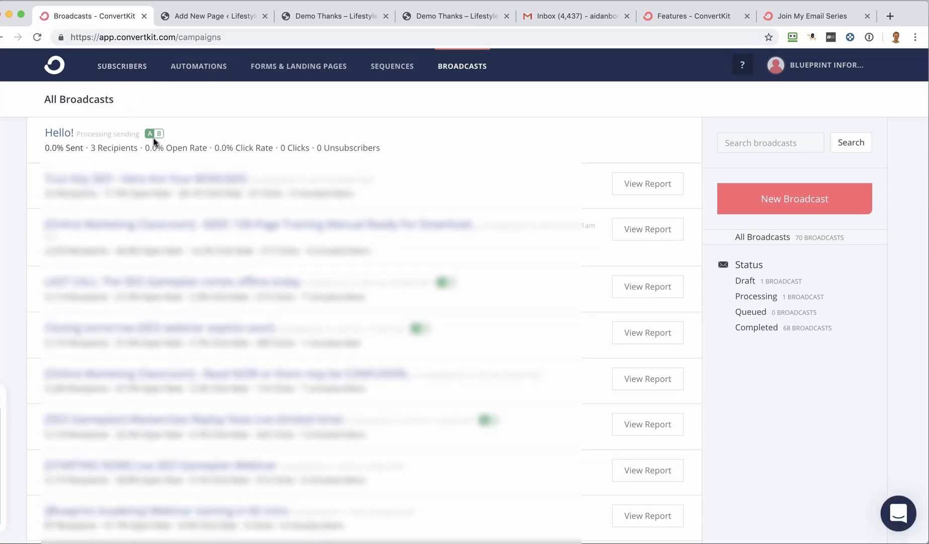
- Switch to Gmail, open the received "Hi There!" broadcast email, examine its personalized greeting and text formatting, and return to ConvertKit
{"action": "left_click", "coordinate": [580, 18]}
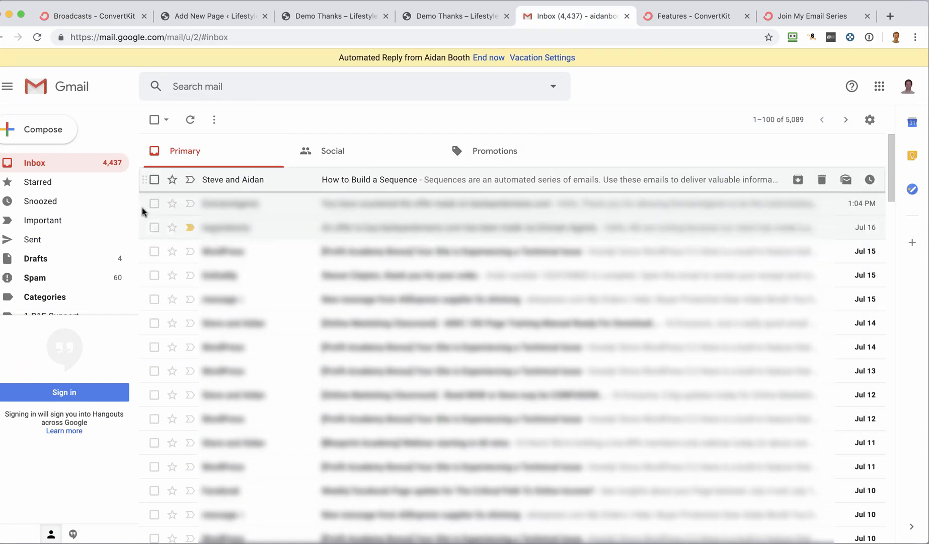
{"action": "left_click", "coordinate": [43, 169]}
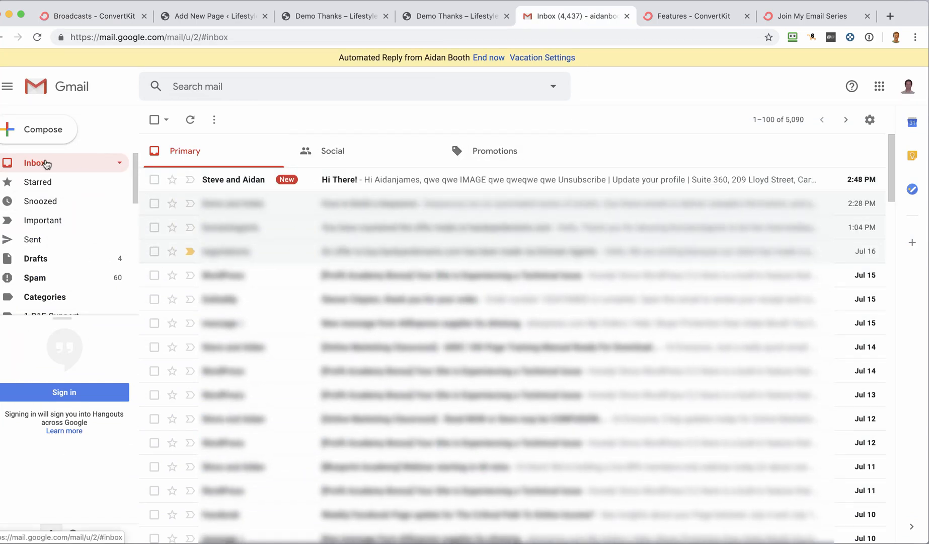
{"action": "left_click", "coordinate": [393, 181]}
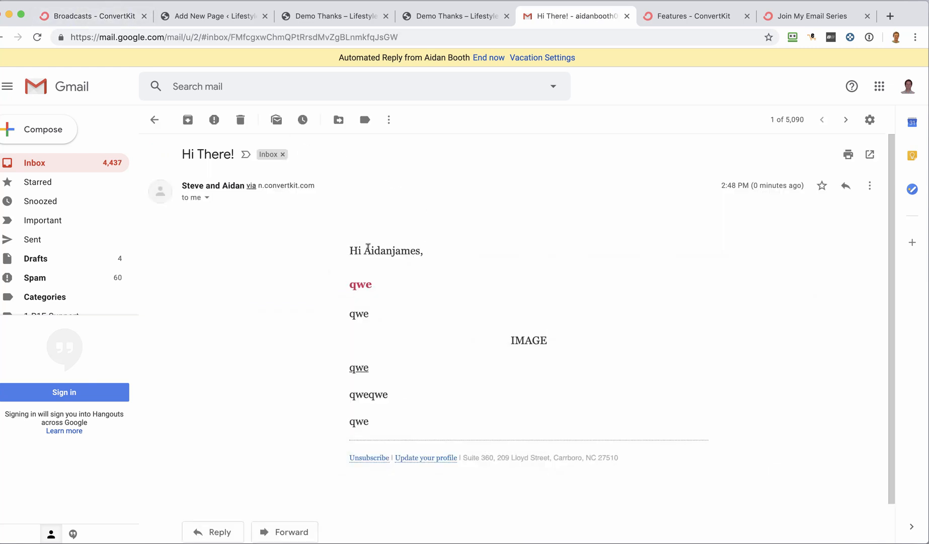
{"action": "left_click_drag", "start_coordinate": [350, 232], "coordinate": [364, 250]}
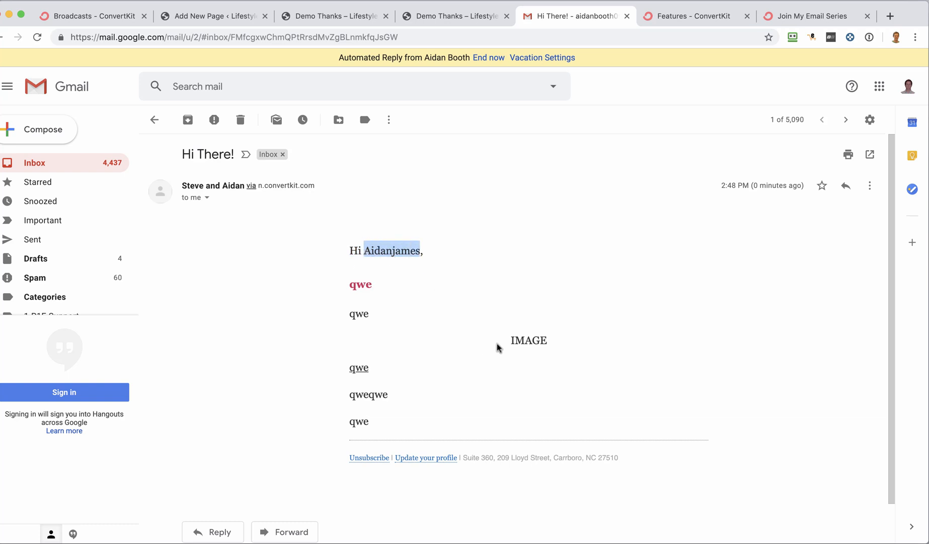
{"action": "left_click_drag", "start_coordinate": [510, 338], "coordinate": [548, 340]}
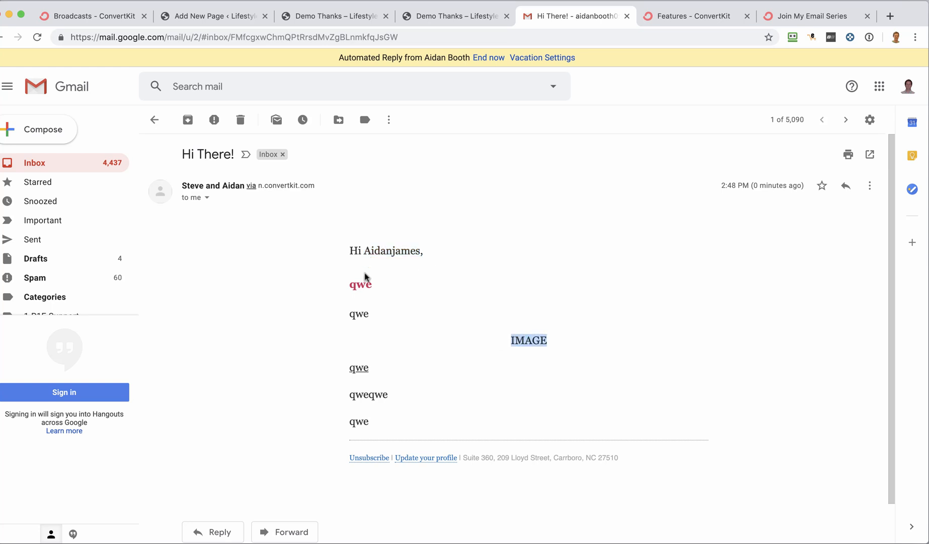
{"action": "left_click_drag", "start_coordinate": [369, 371], "coordinate": [354, 367]}
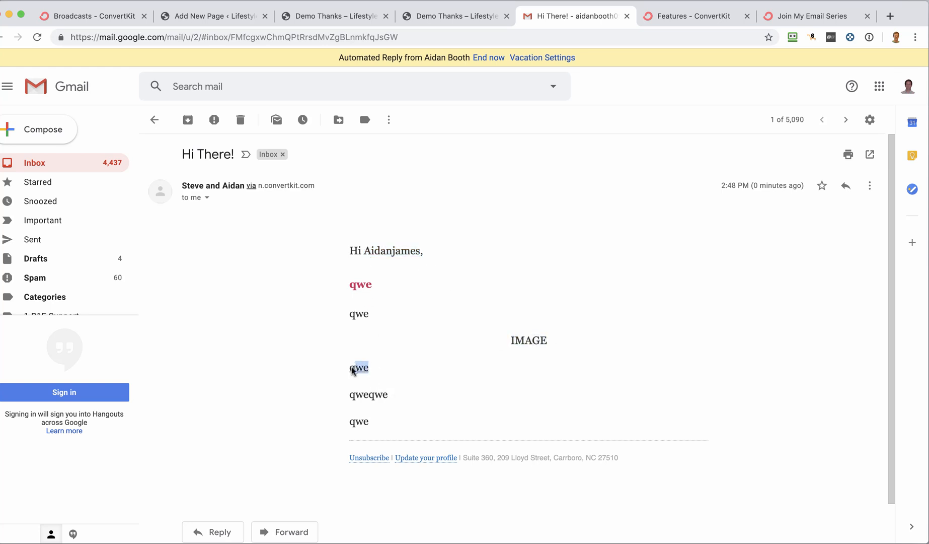
{"action": "left_click_drag", "start_coordinate": [374, 284], "coordinate": [352, 283]}
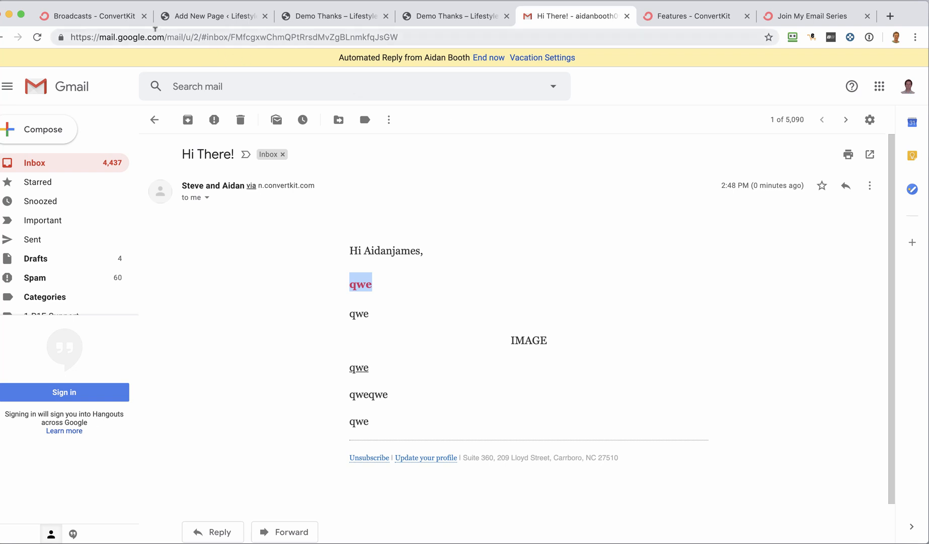
{"action": "left_click", "coordinate": [107, 17]}
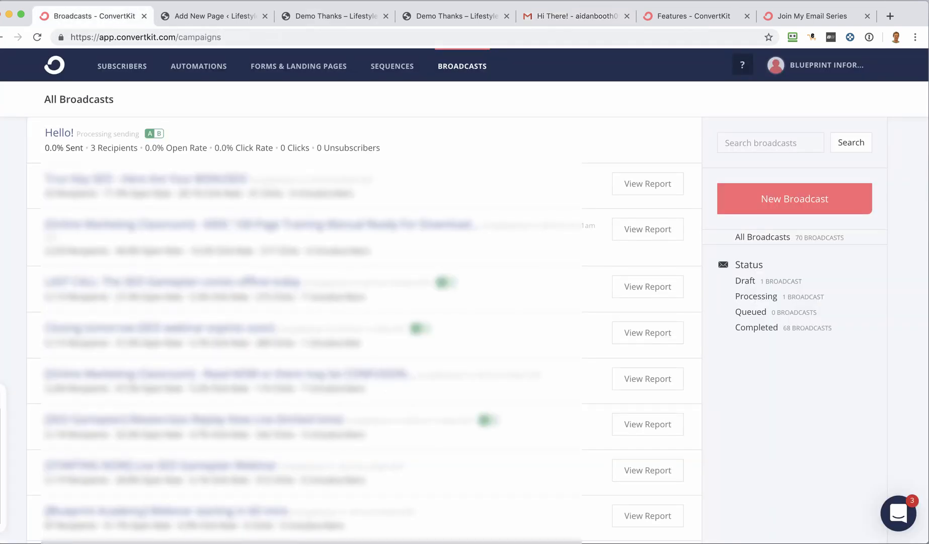